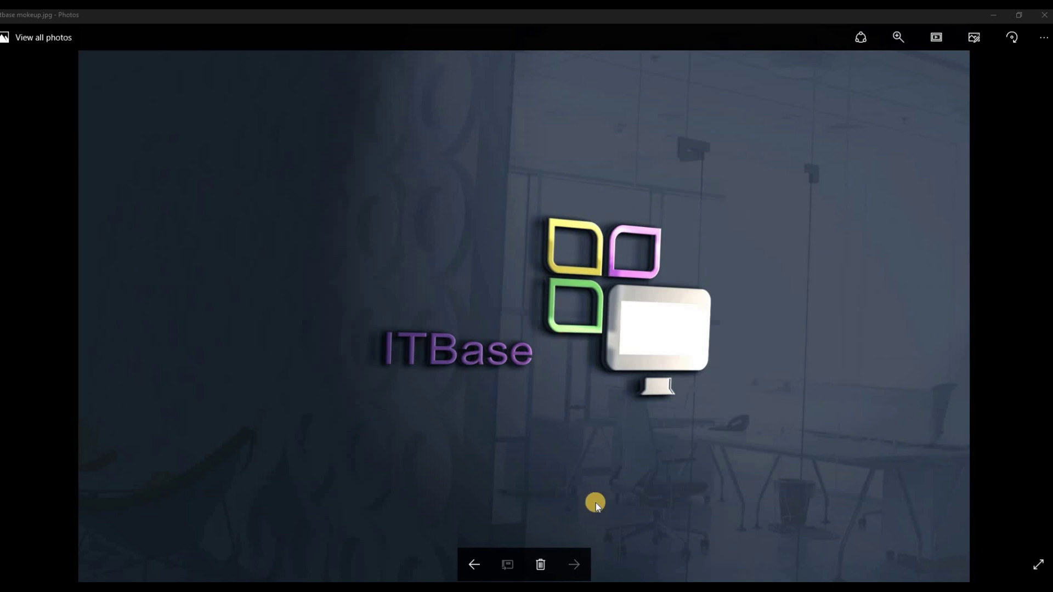
Show the previous photo, the room with the ITBase logo on the wall beside the door
left_click(475, 565)
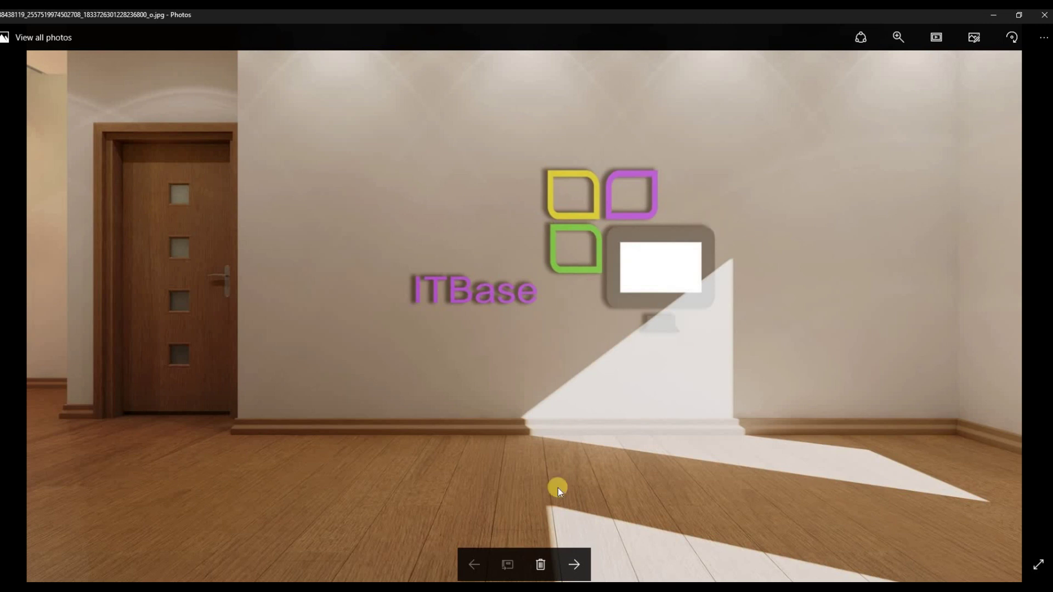
Return to the ITBase glass-wall mockup photo and close Windows Photos
left_click(575, 565)
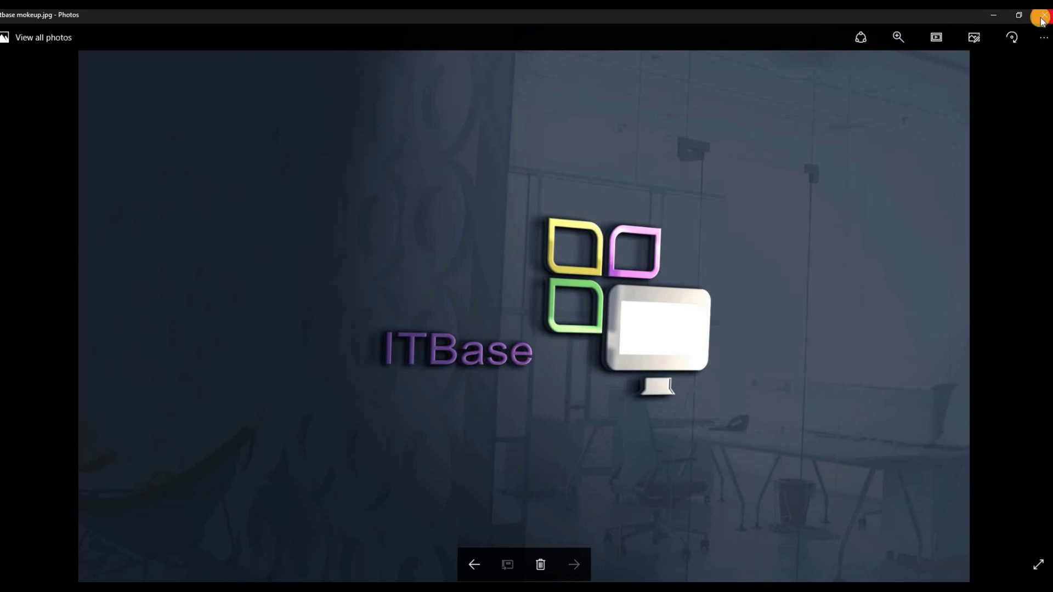
left_click(1042, 17)
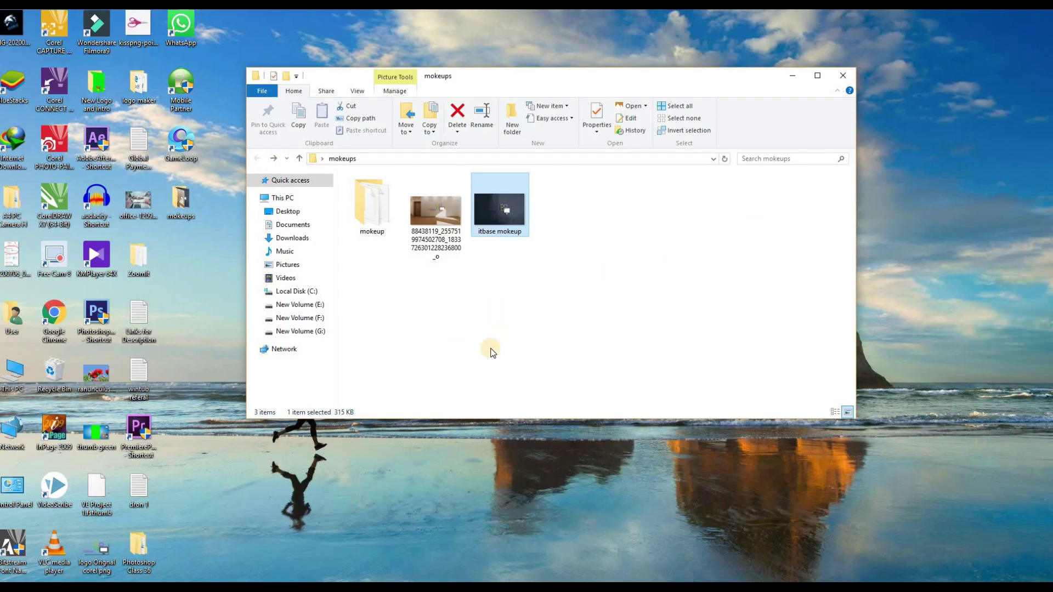
Open the mokeup folder with its two PSD files and launch Photoshop CS6
double_click(379, 222)
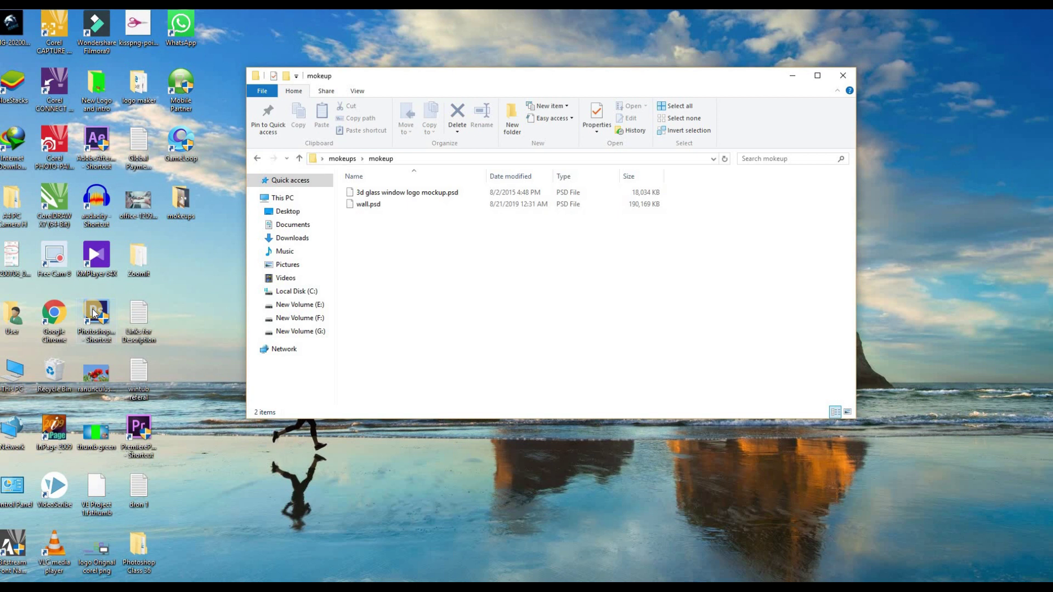
double_click(92, 310)
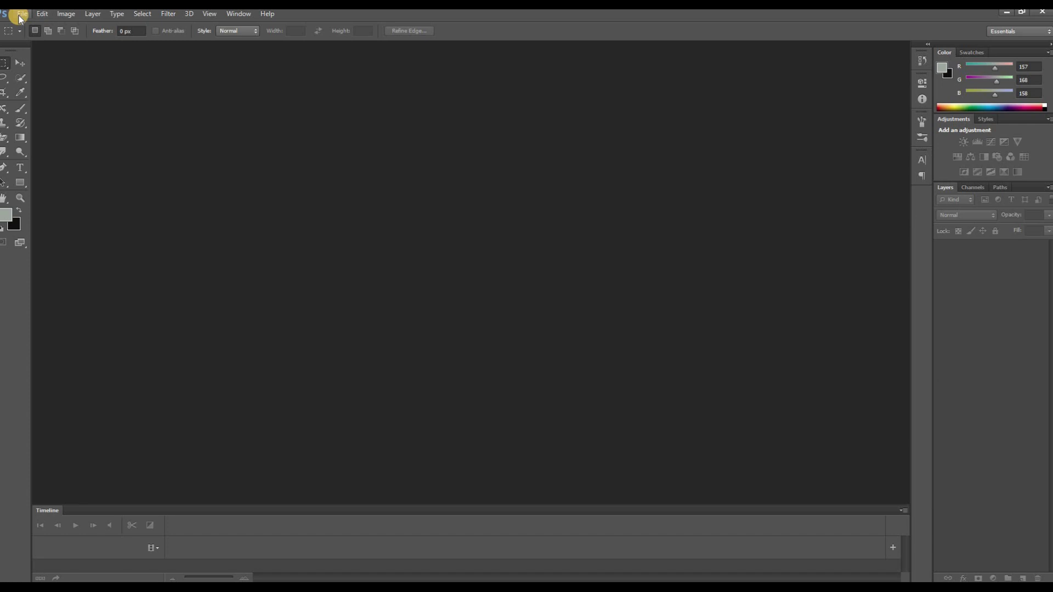
Open 3d glass window logo mockup.psd from the mokeups > mokeup folder
left_click(20, 15)
left_click(31, 38)
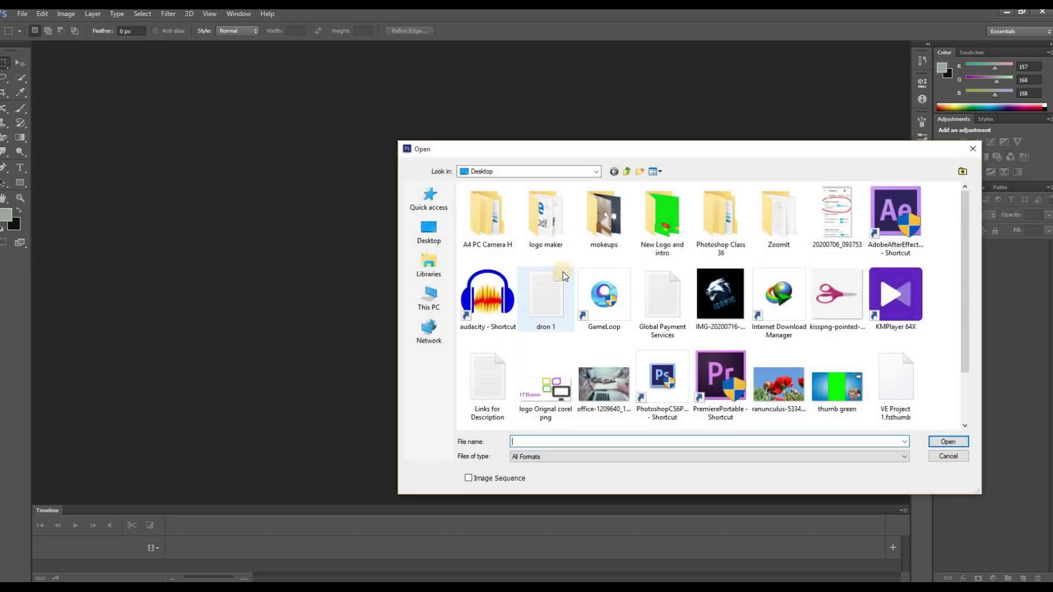
double_click(605, 216)
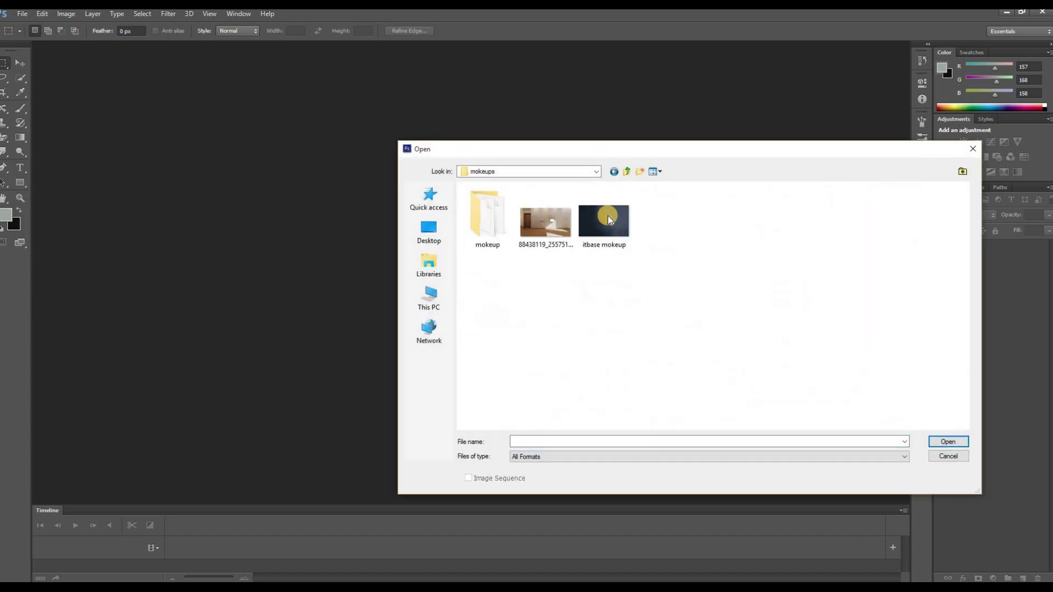
double_click(502, 224)
left_click(475, 200)
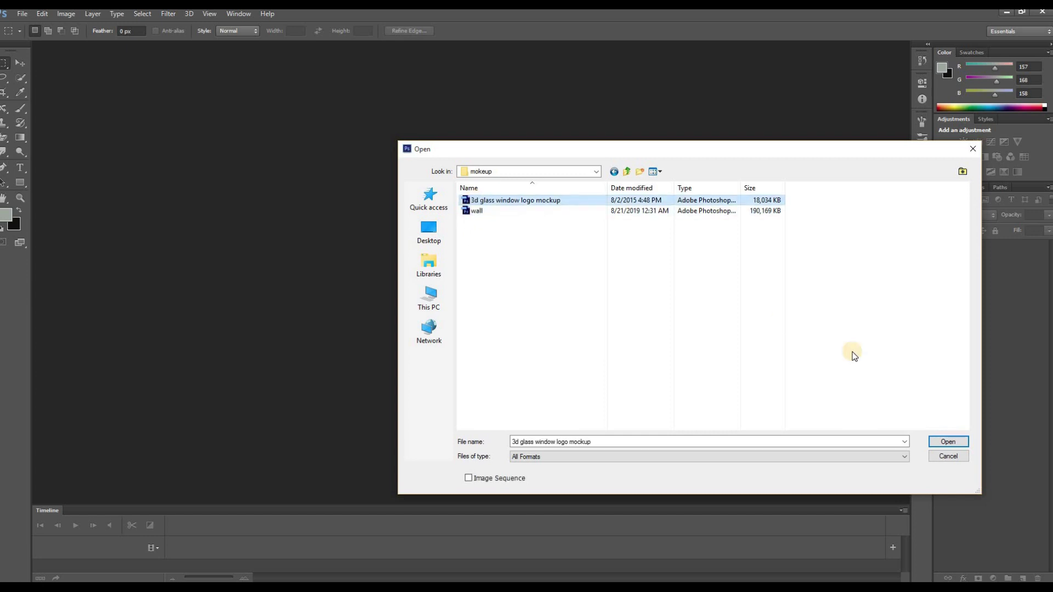
left_click(944, 444)
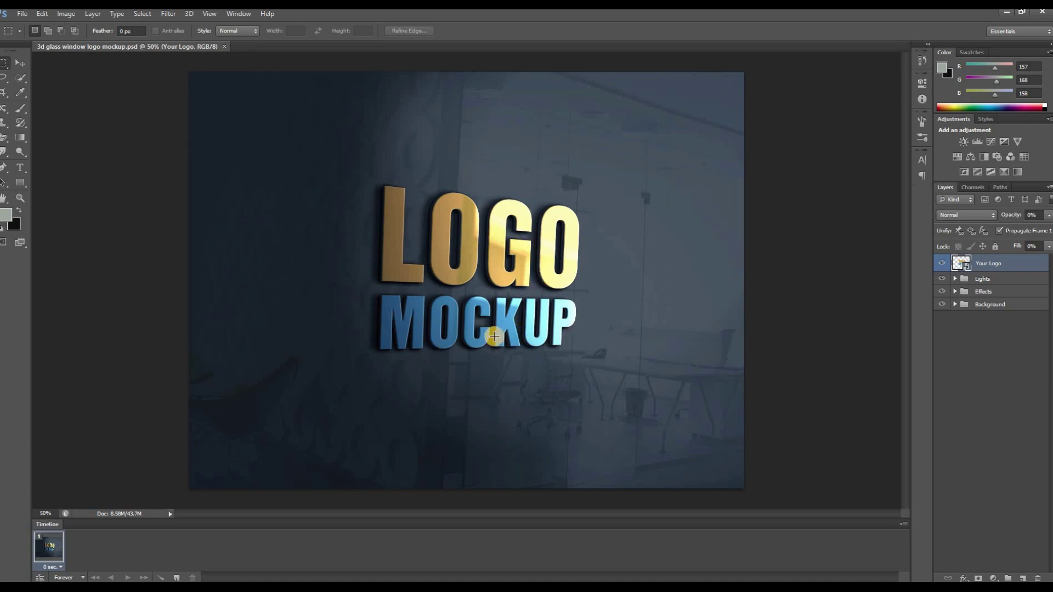
Open the ITBase logo image 'logo Orignal corel png' from the Desktop
left_click(22, 17)
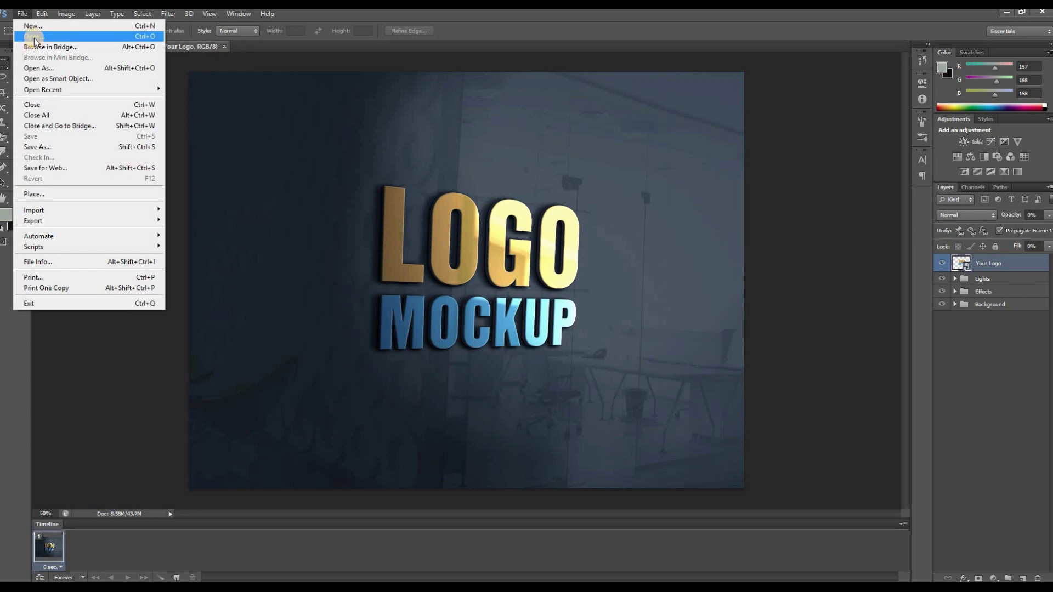
left_click(34, 37)
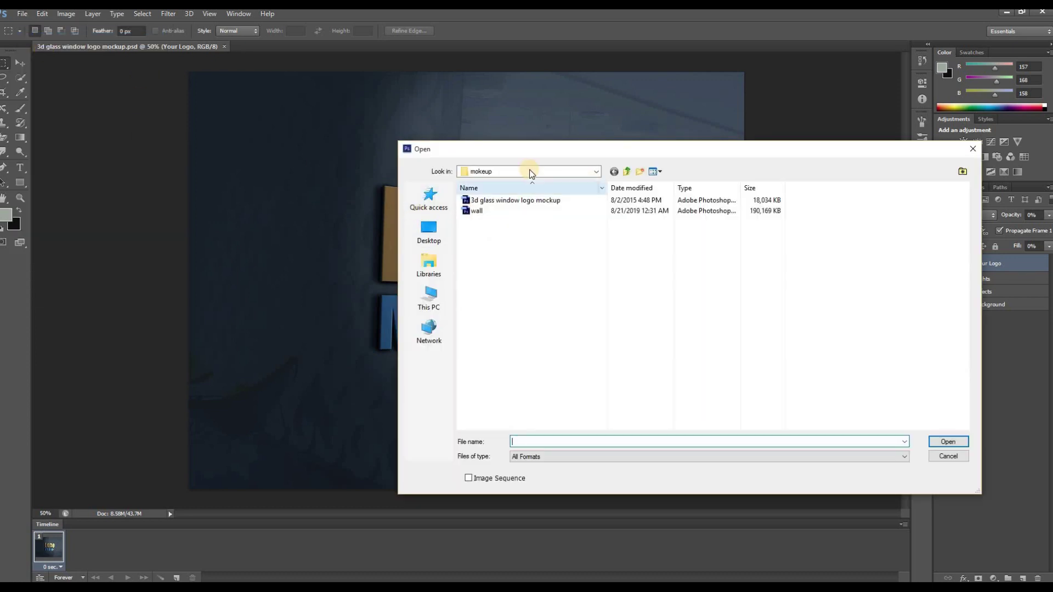
left_click(426, 226)
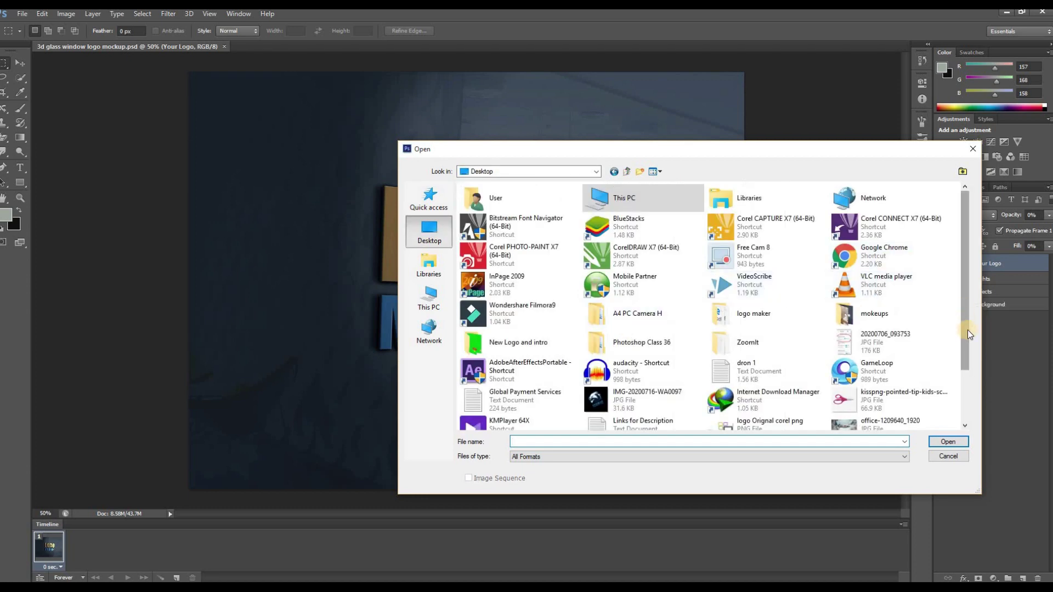
left_click_drag(967, 330, 974, 386)
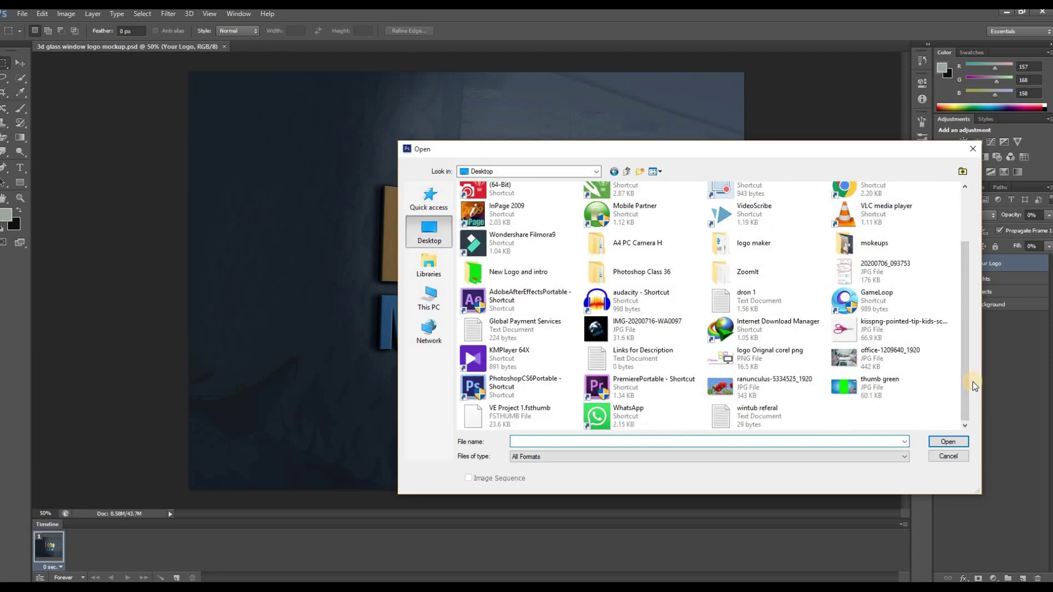
left_click(735, 358)
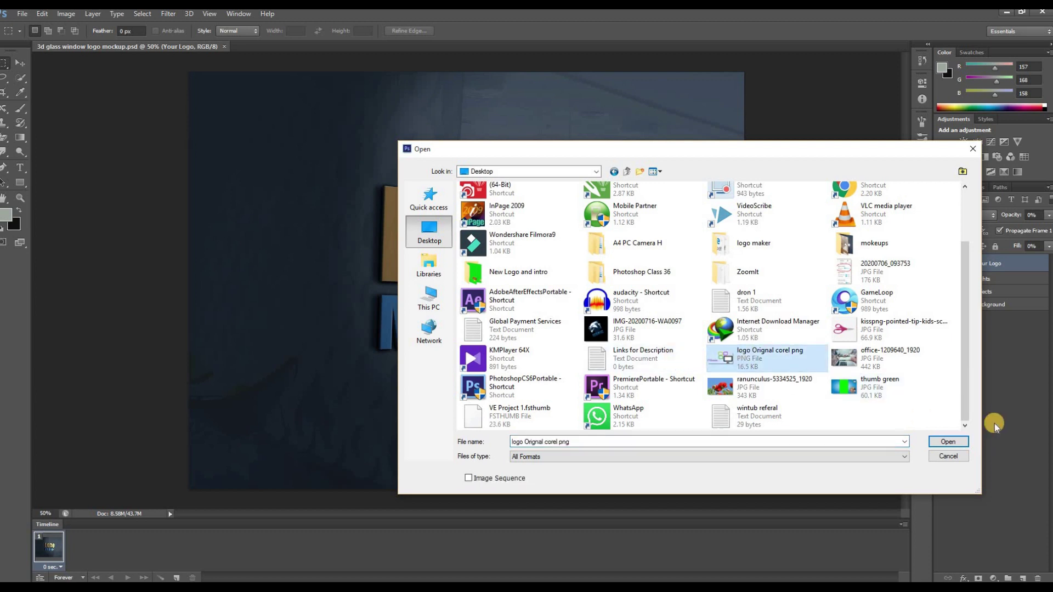
left_click(949, 441)
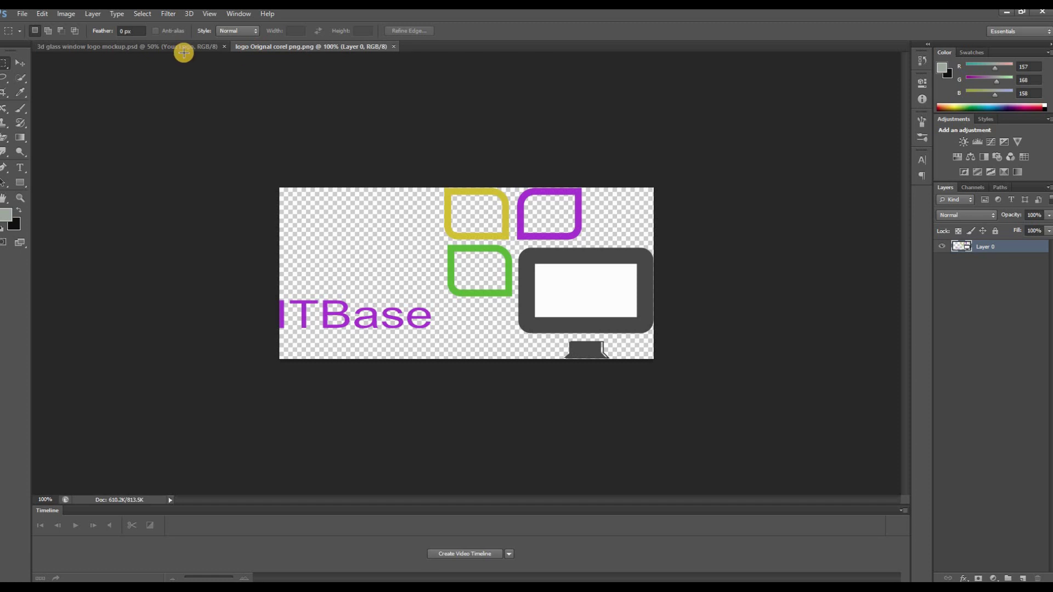
Switch between the two documents, ending on the LOGO MOCKUP file
left_click(183, 50)
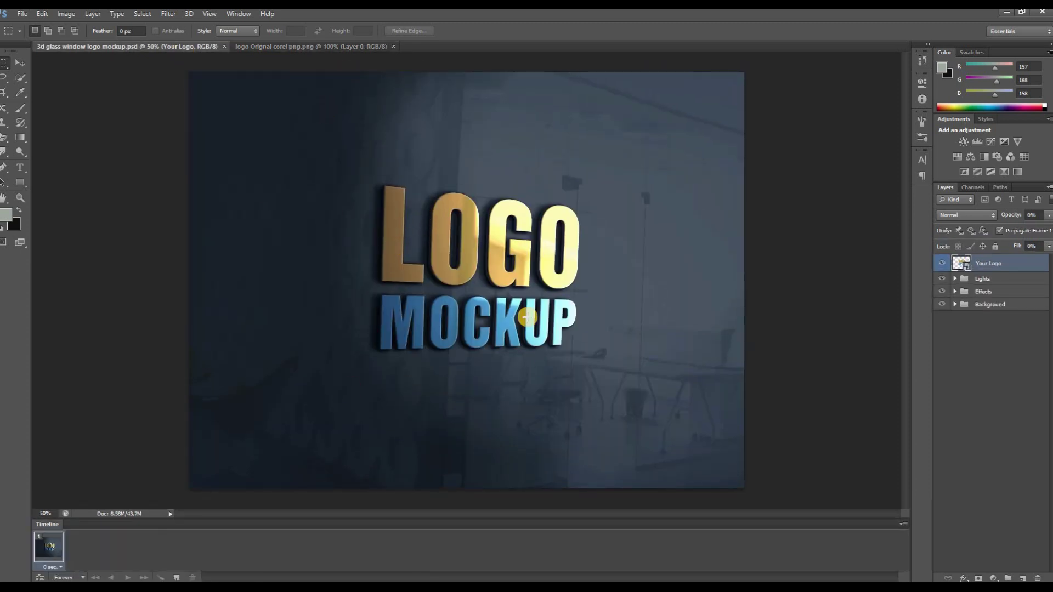
left_click(253, 47)
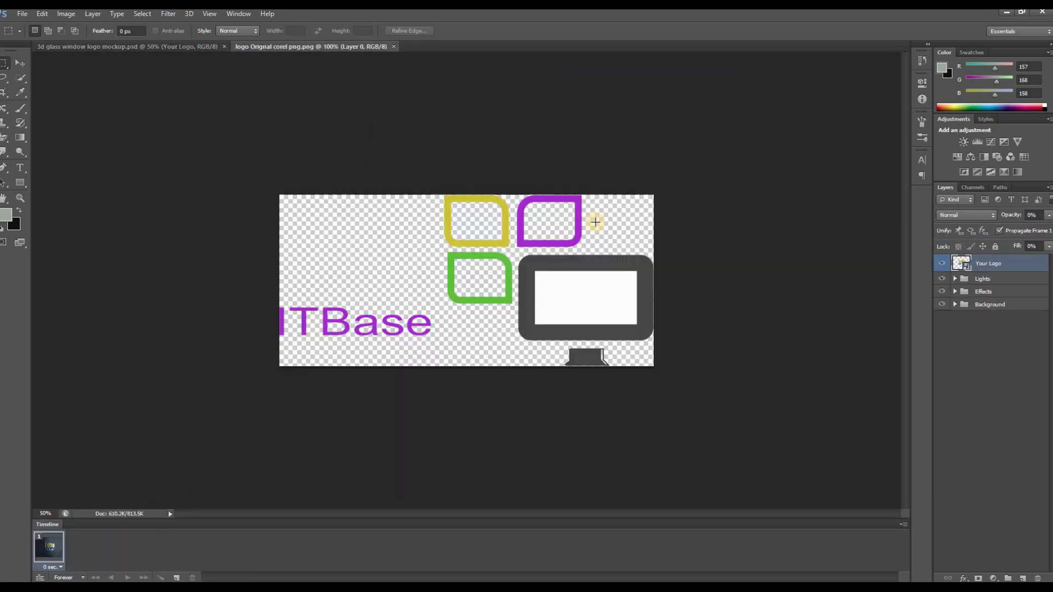
left_click(157, 47)
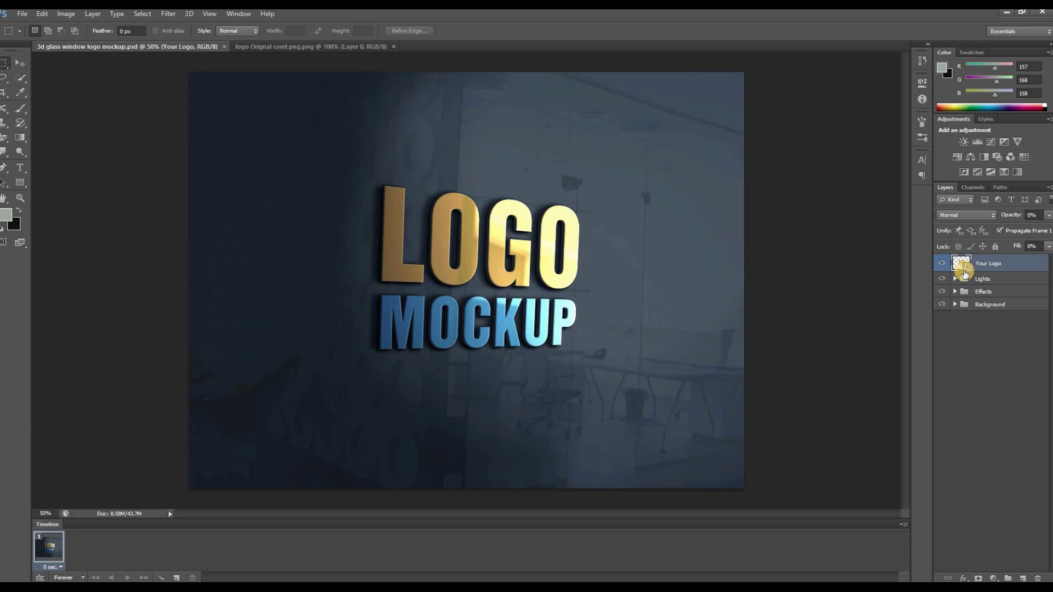
Open the Your Logo smart object's contents as Your Logo.psb, accepting both prompts
double_click(965, 266)
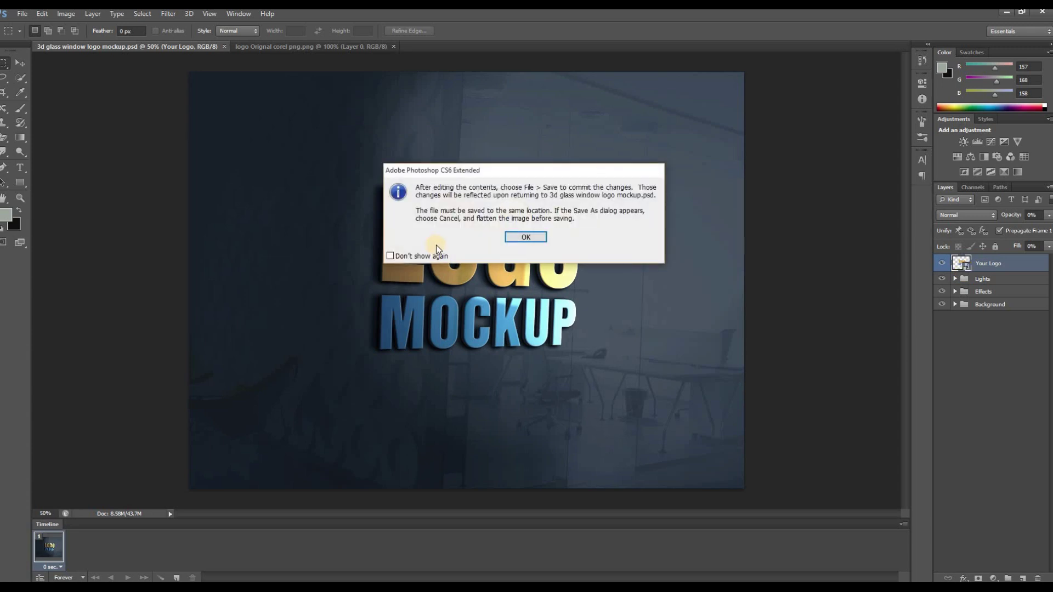
left_click(525, 238)
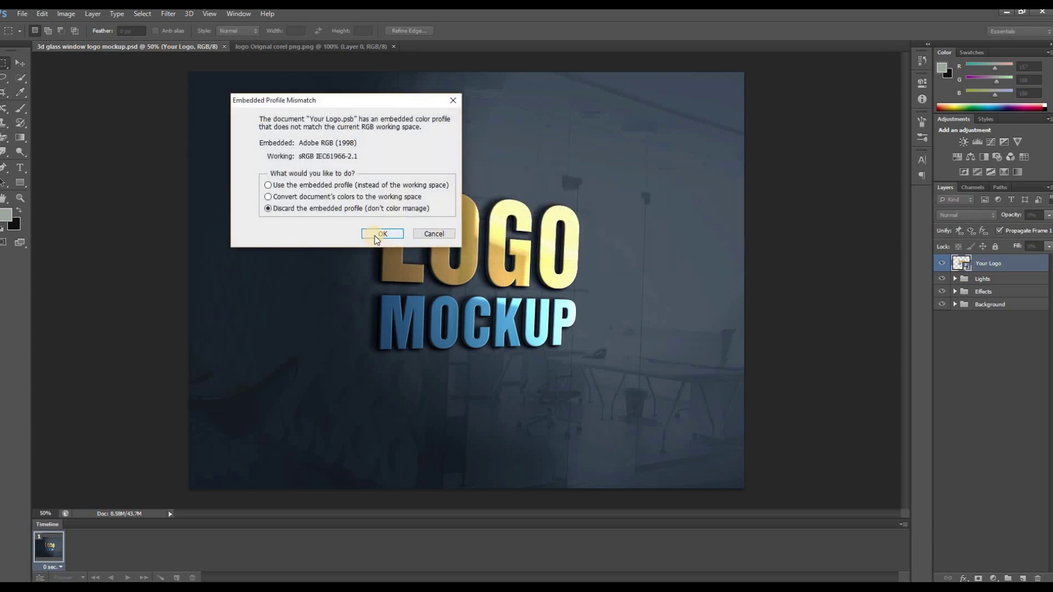
left_click(375, 234)
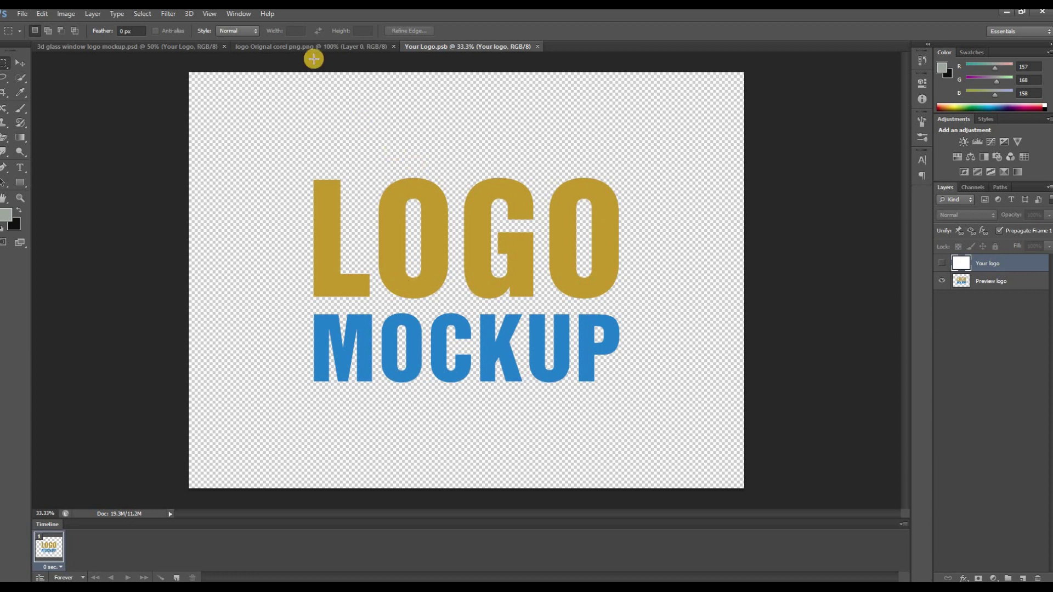
left_click(185, 50)
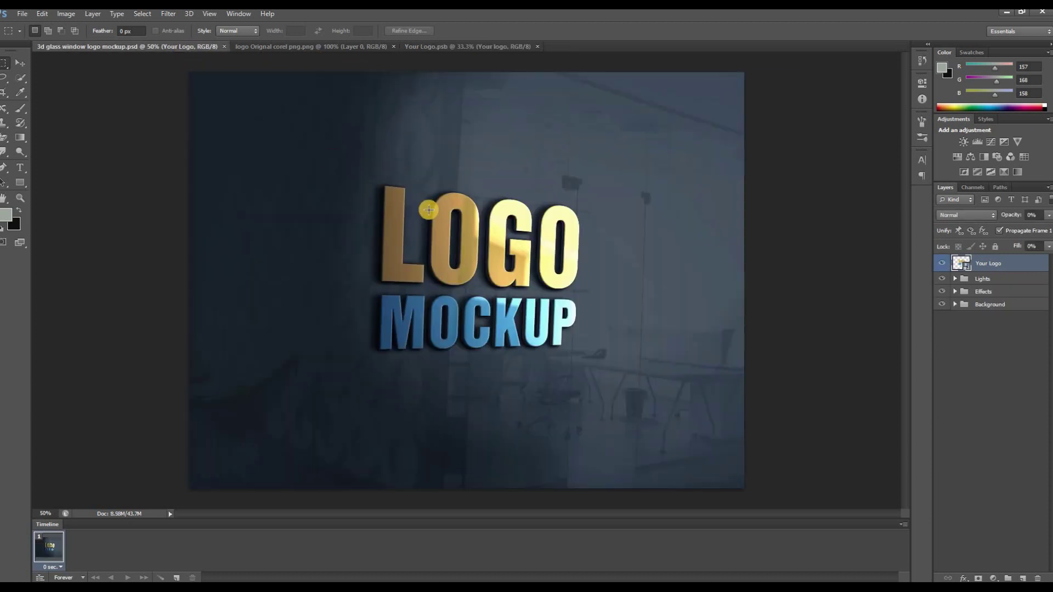
left_click(297, 48)
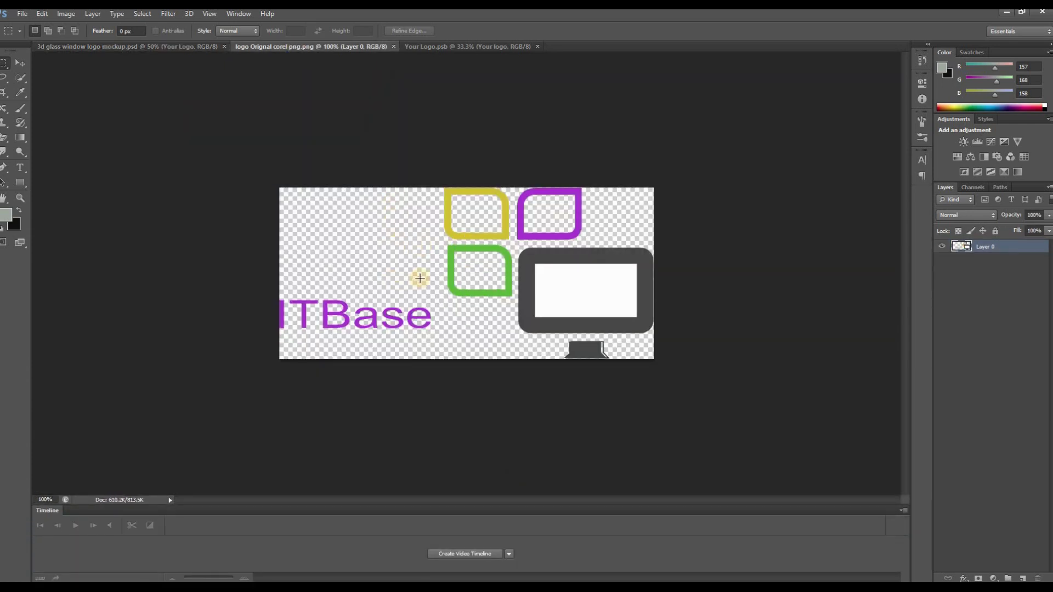
left_click(447, 47)
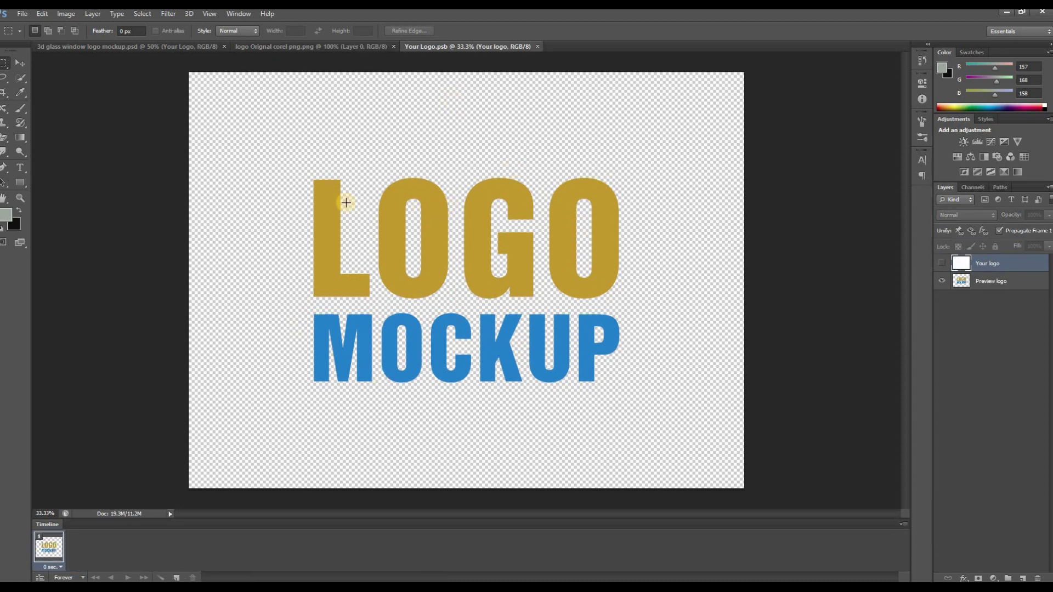
Drag the ITBase logo into Your Logo.psb as Layer 1, over the LOGO MOCKUP artwork
left_click(319, 48)
left_click(20, 63)
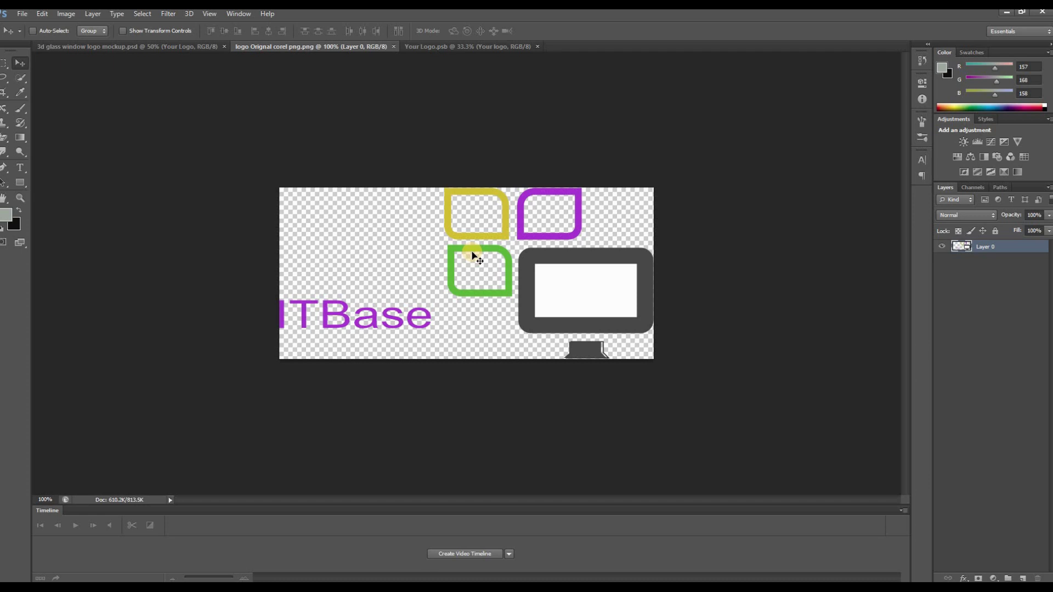
mouse_move(472, 253)
left_mouse_down()
mouse_move(487, 48)
mouse_move(492, 235)
left_mouse_up()
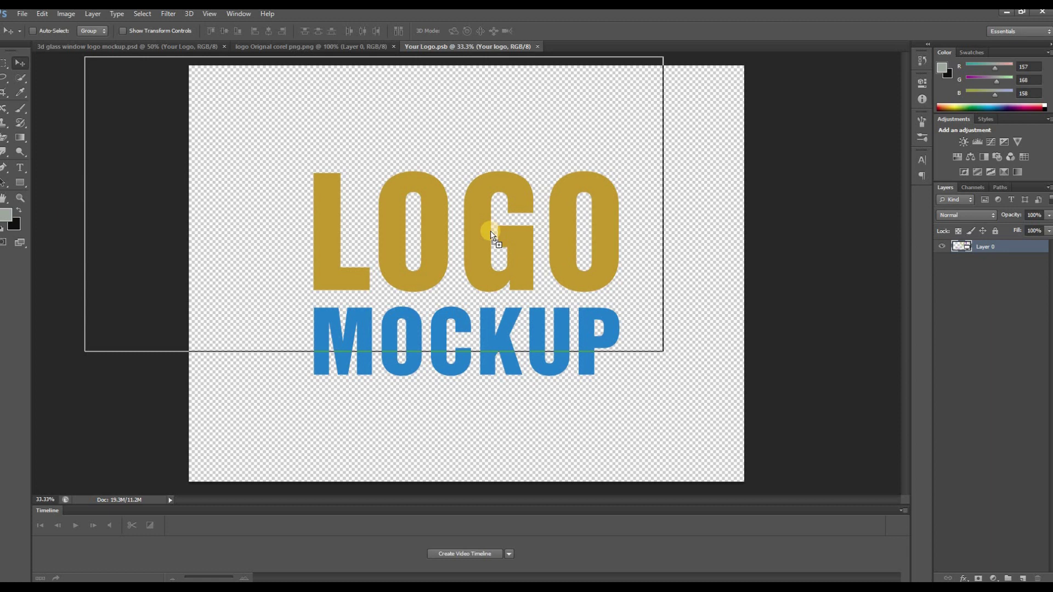
left_click_drag(491, 234, 493, 230)
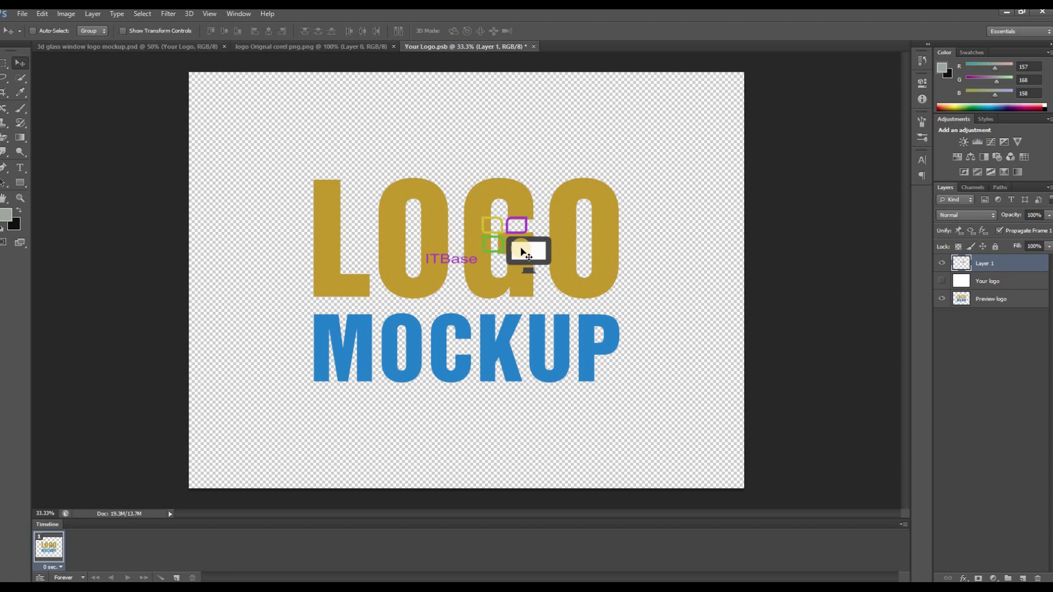
mouse_move(519, 248)
left_mouse_down()
mouse_move(505, 292)
mouse_move(475, 286)
left_mouse_up()
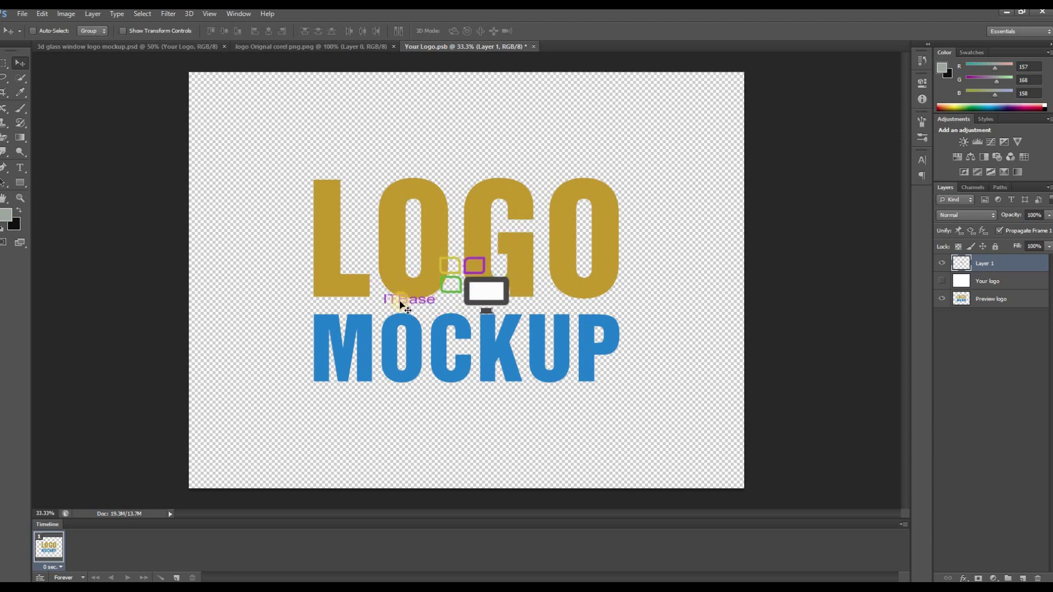
Scale the ITBase logo to about 245% width and 274% height, nudged slightly upward
left_click(123, 31)
left_click_drag(386, 317, 337, 369)
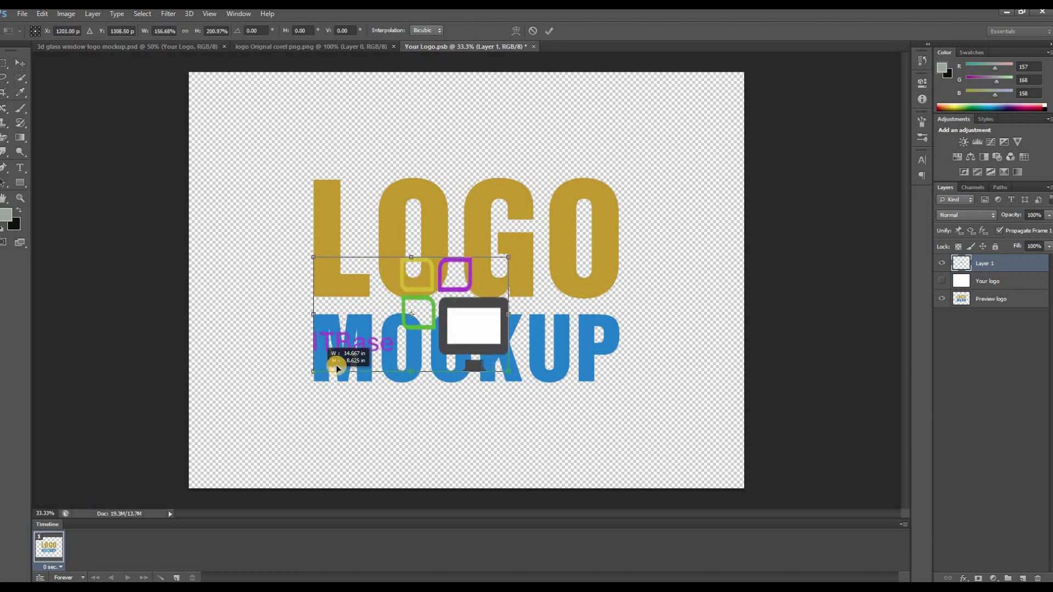
left_click_drag(506, 258, 619, 216)
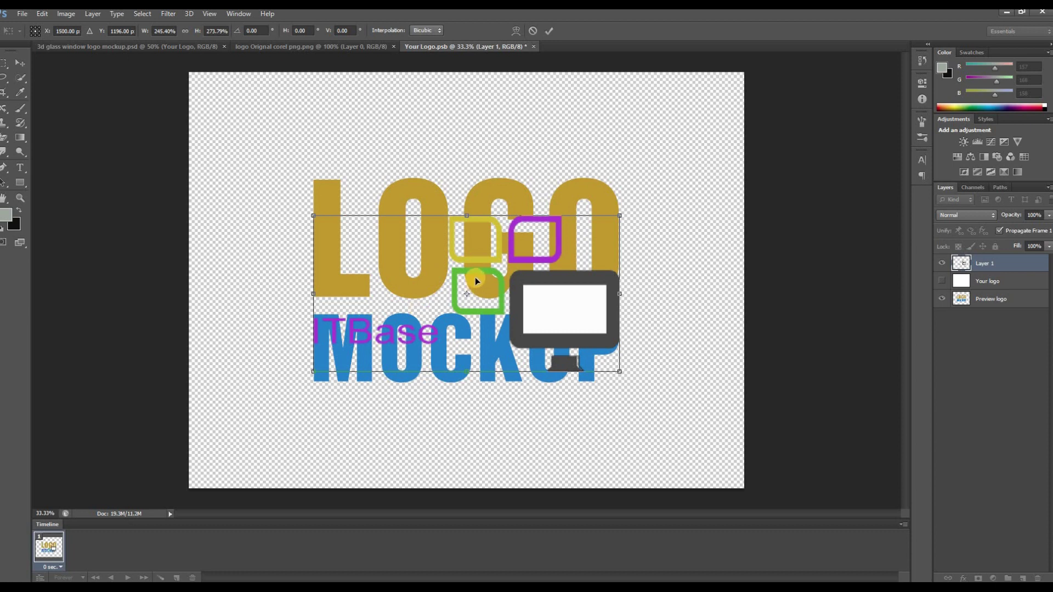
left_click_drag(475, 281, 475, 276)
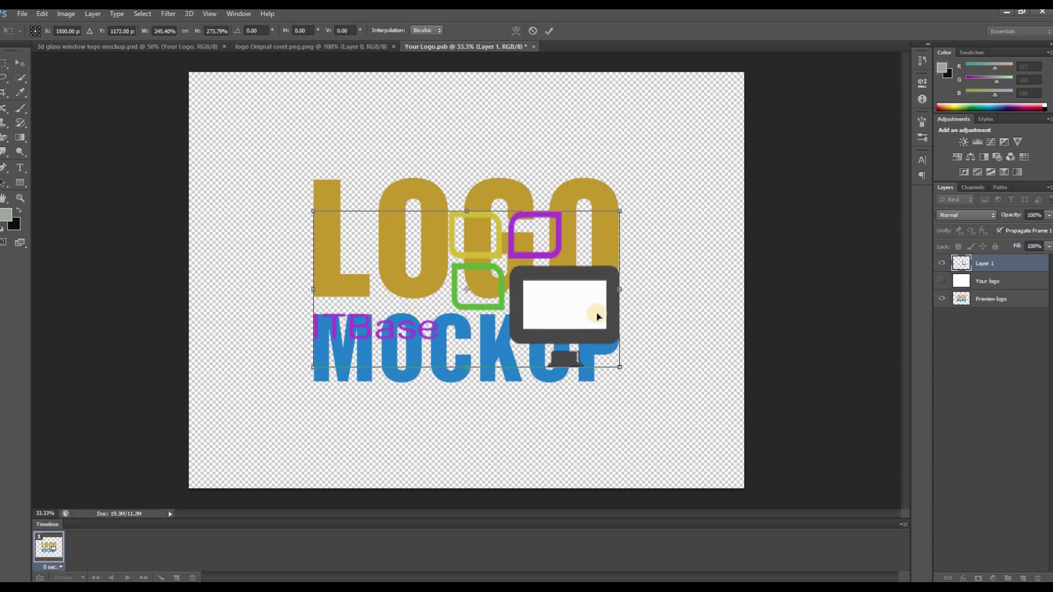
left_click(549, 33)
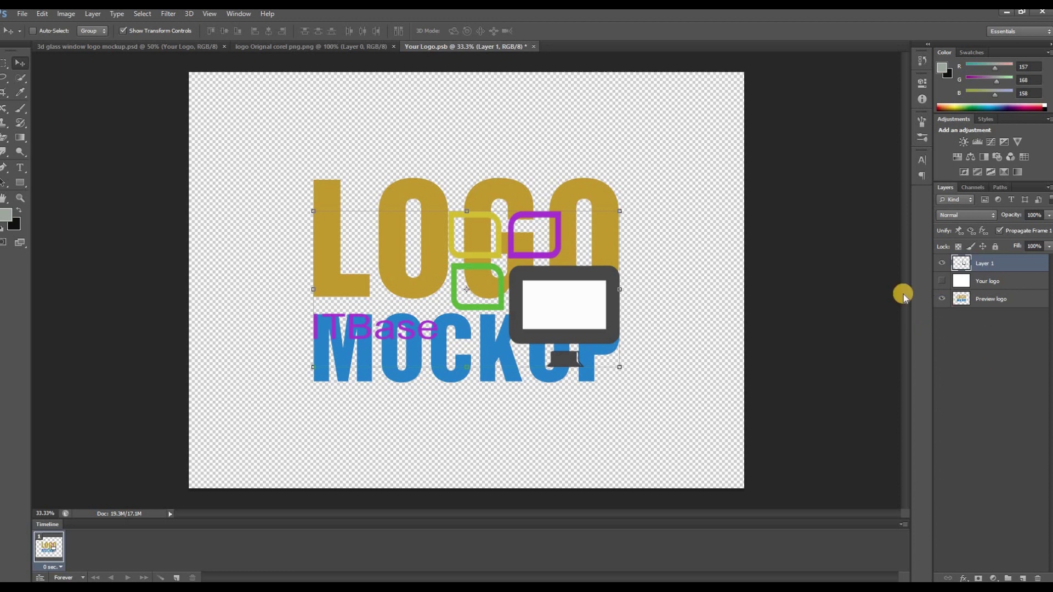
Hide the Preview logo layer and enlarge the ITBase logo a little further
left_click(942, 300)
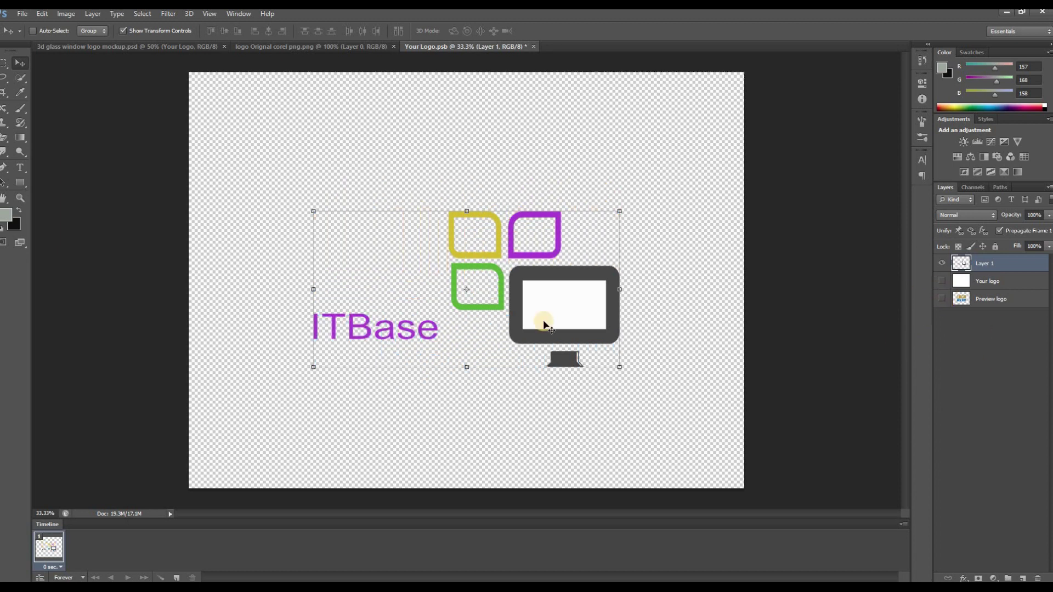
left_click_drag(620, 213, 631, 201)
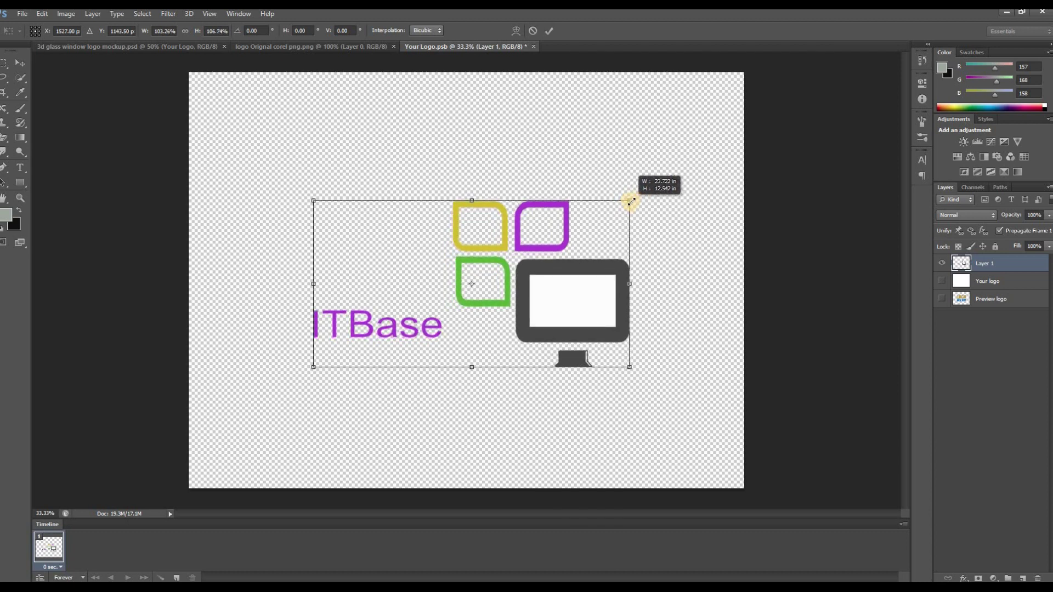
left_click(470, 303)
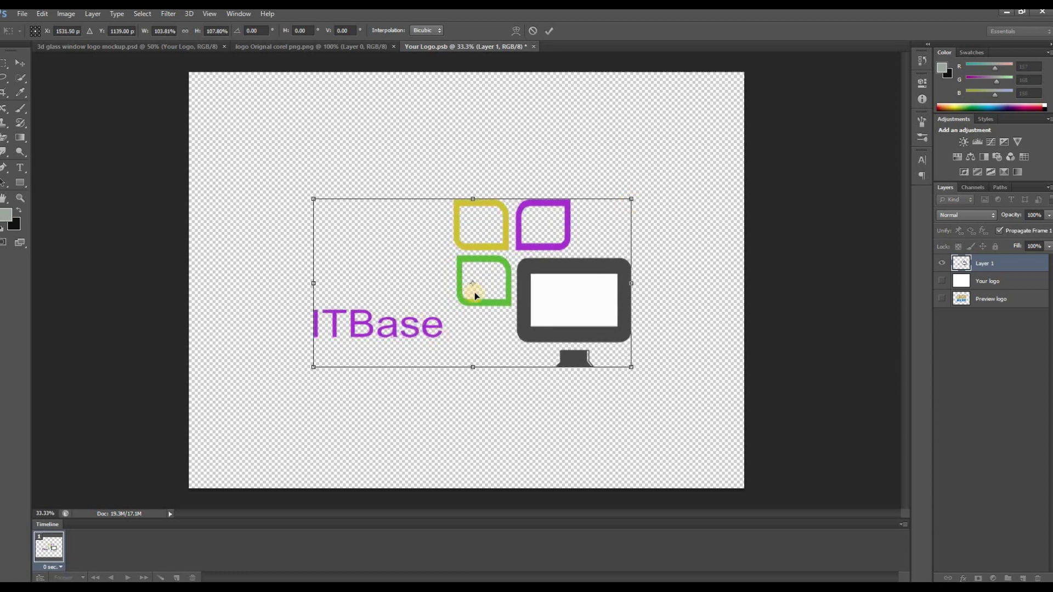
left_click(548, 32)
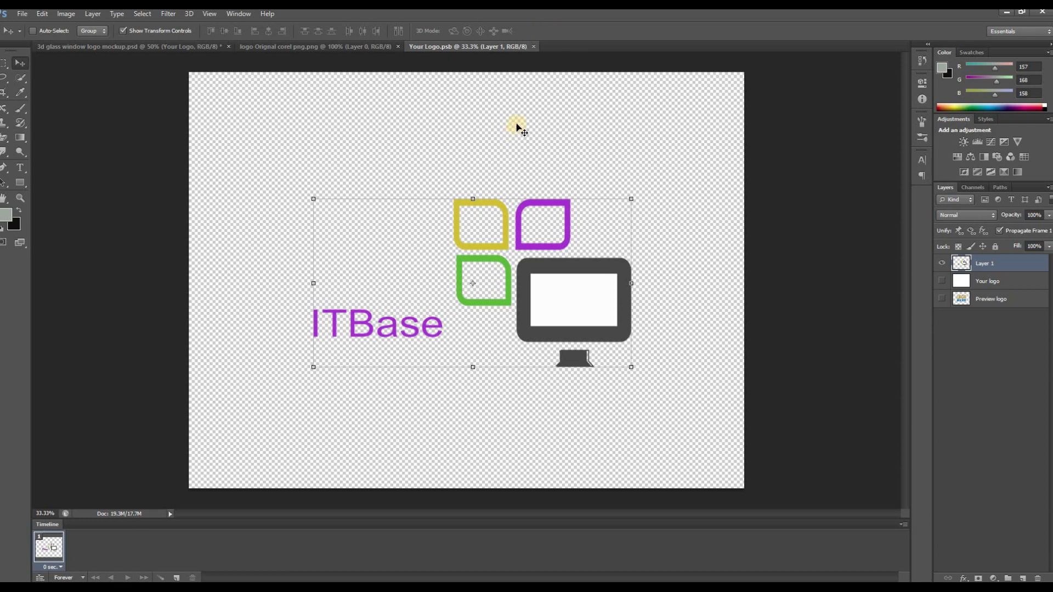
Switch to 3d glass window logo mockup.psd and inspect the ITBase logo on the glass wall
left_click(168, 48)
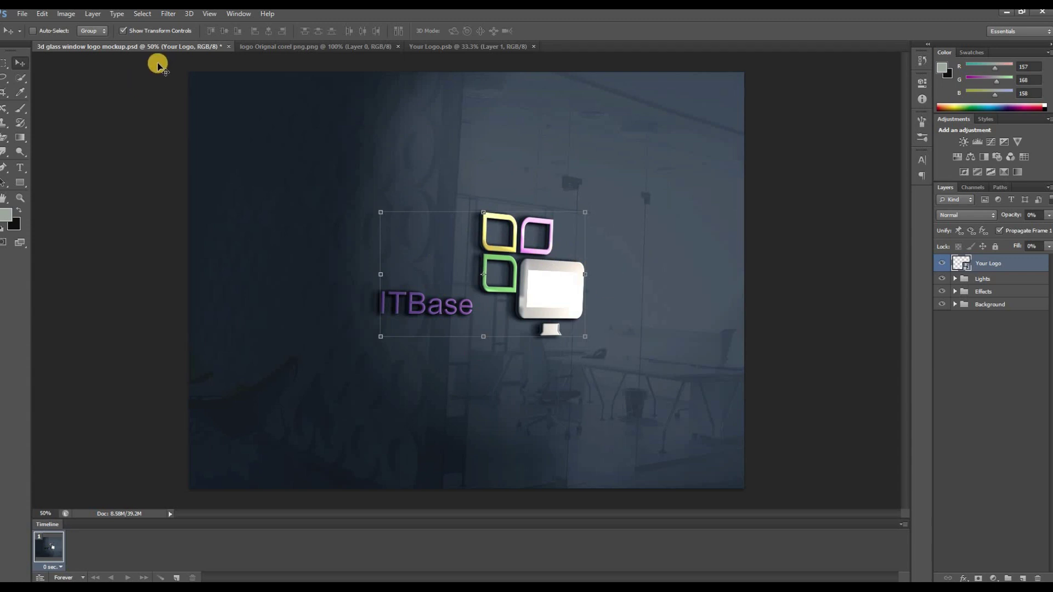
left_click(123, 32)
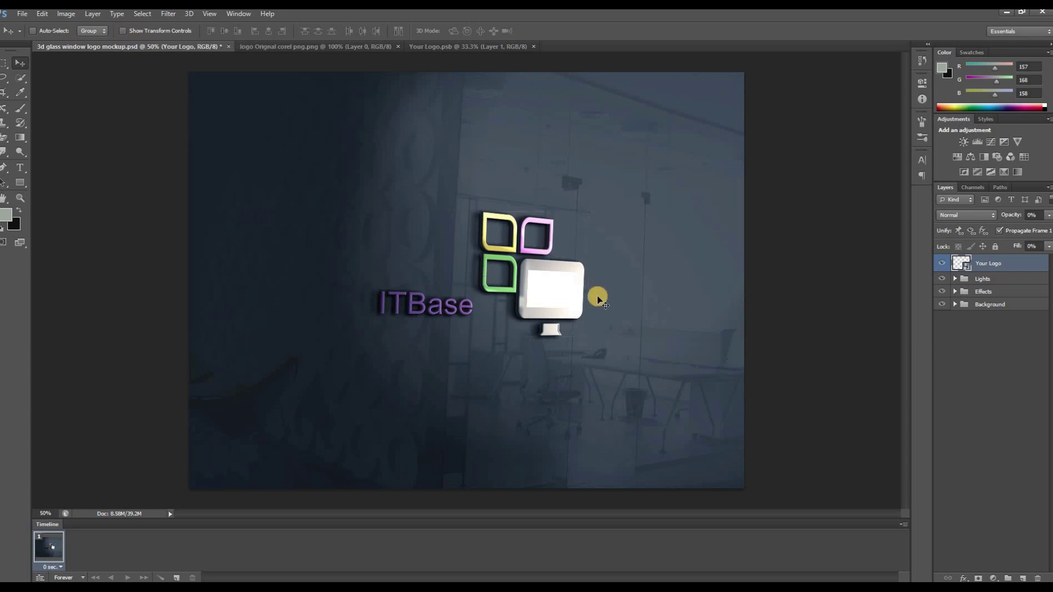
left_click(123, 31)
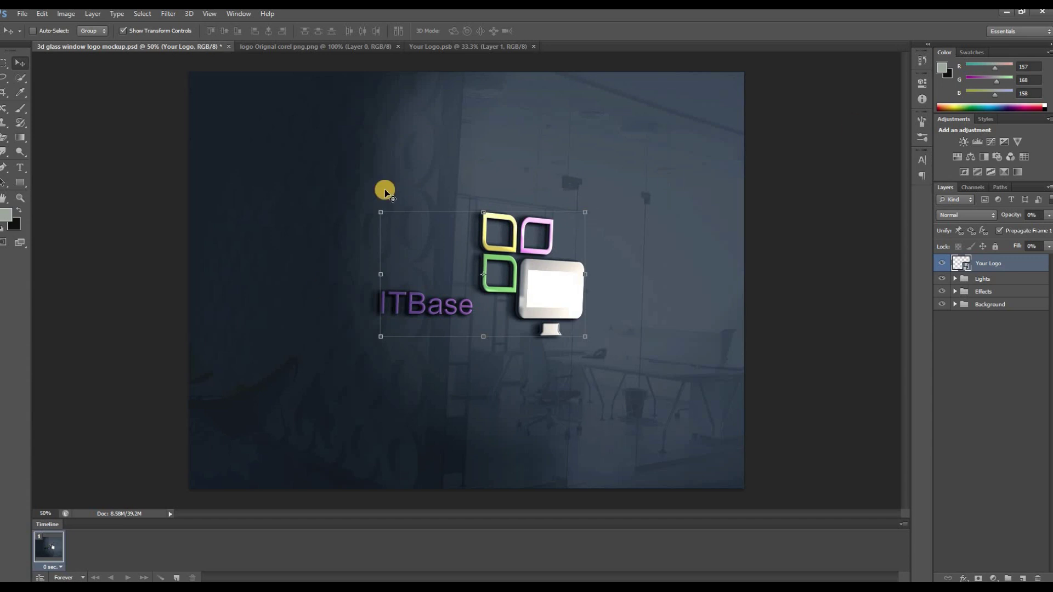
left_click(173, 31)
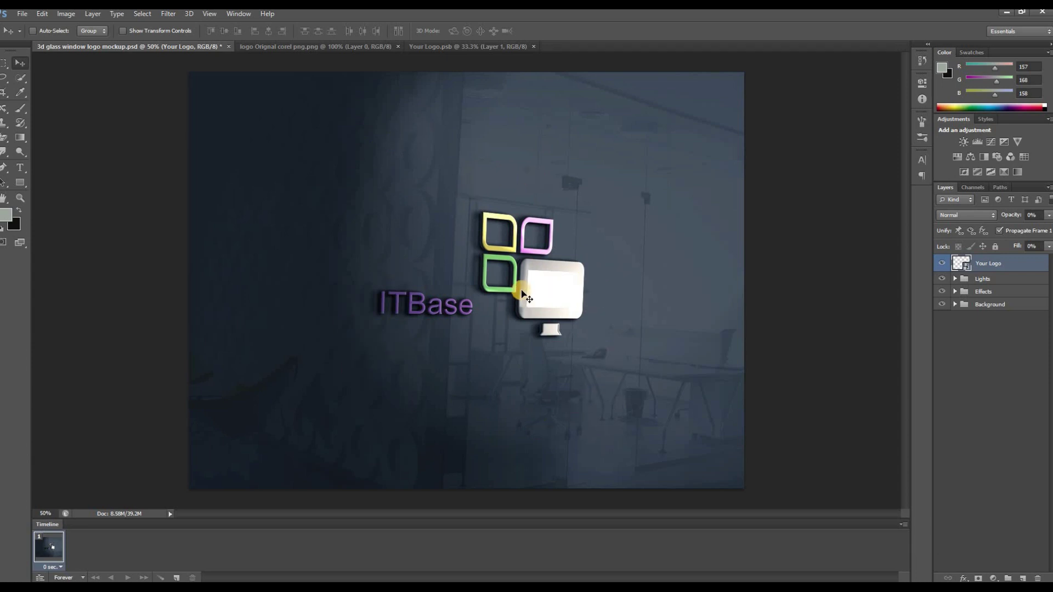
Close Your Logo.psb and the glass mockup without saving changes
left_click(524, 46)
key("ctrl+w")
left_click(229, 46)
left_click(497, 212)
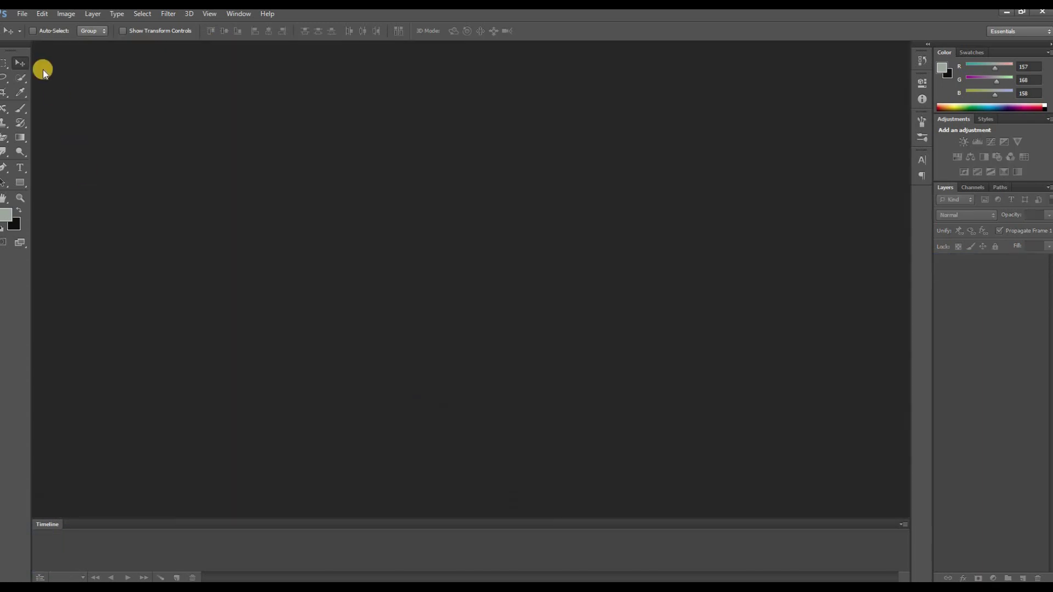
Open wall.psd from the logo maker > mokeup folder
left_click(23, 14)
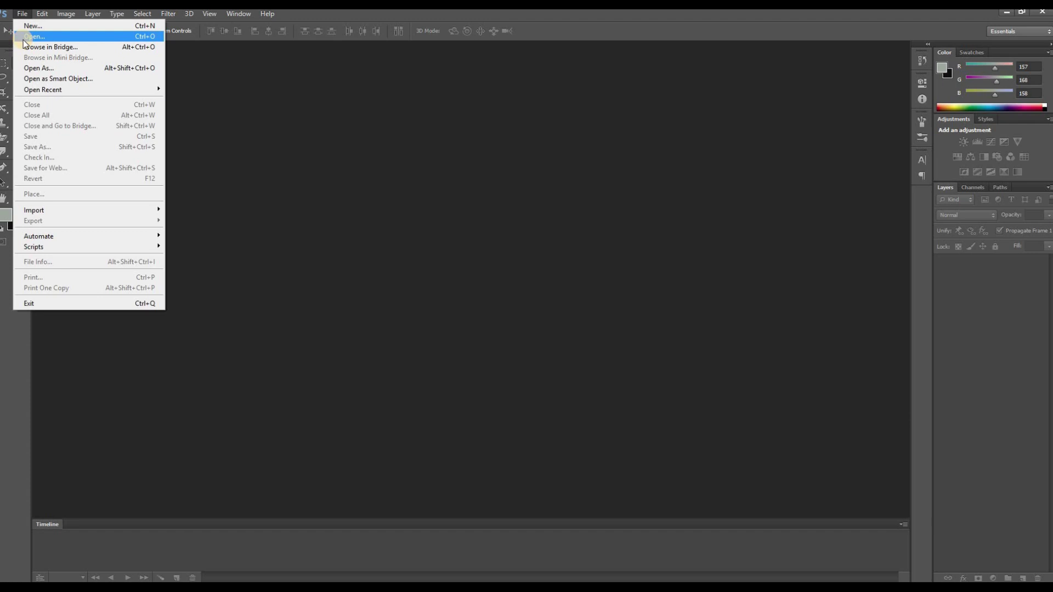
left_click(25, 38)
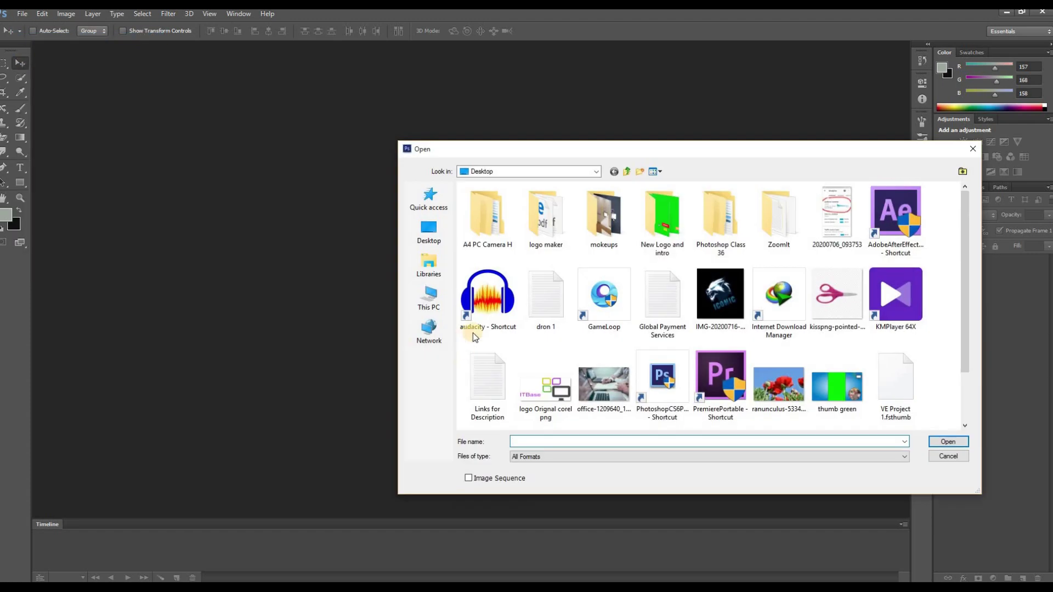
double_click(550, 219)
double_click(483, 215)
left_click(485, 213)
left_click(948, 441)
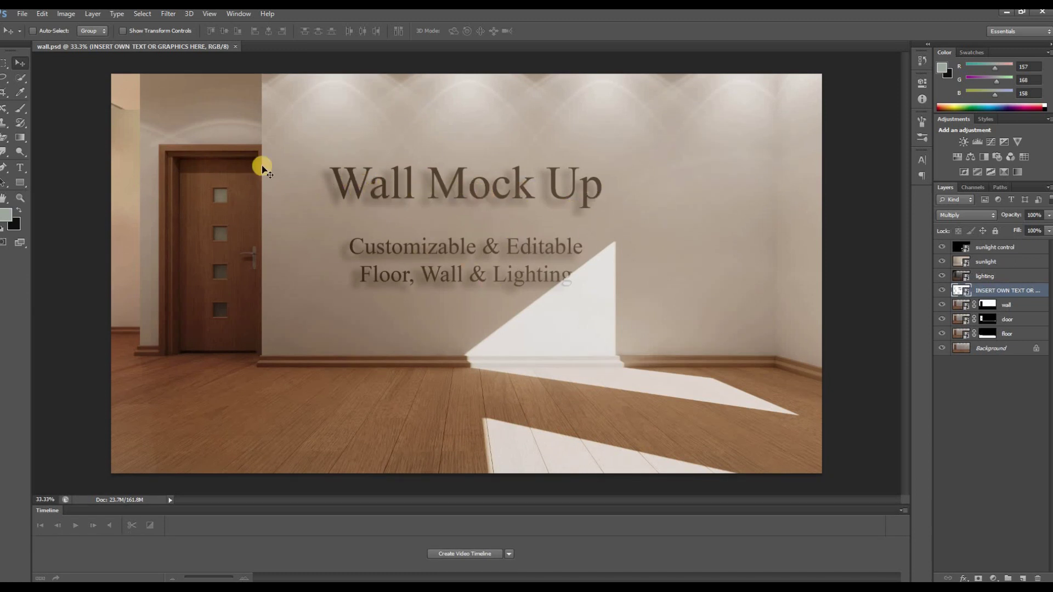
Open 'logo Orignal corel png' from the Desktop, then return to wall.psd
left_click(27, 16)
left_click(34, 40)
left_click(429, 231)
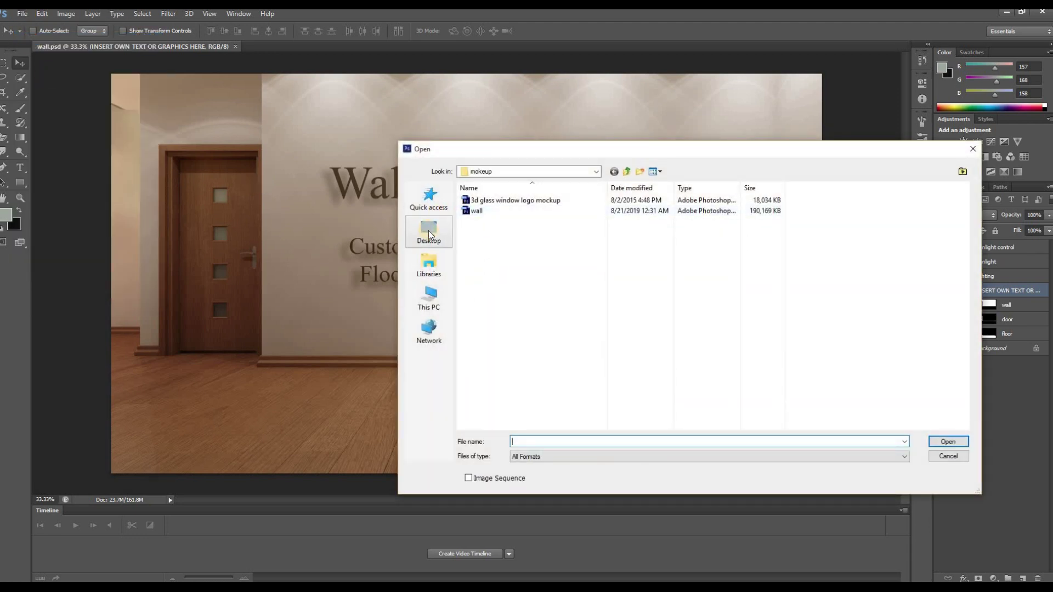
scroll(964, 347, "down", 2)
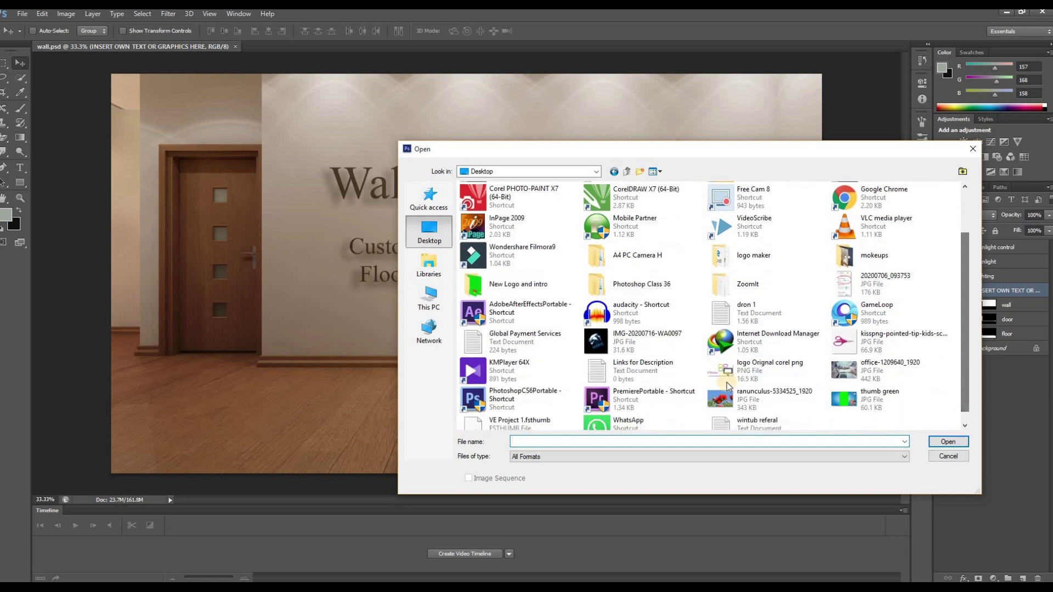
left_click(757, 371)
left_click(947, 442)
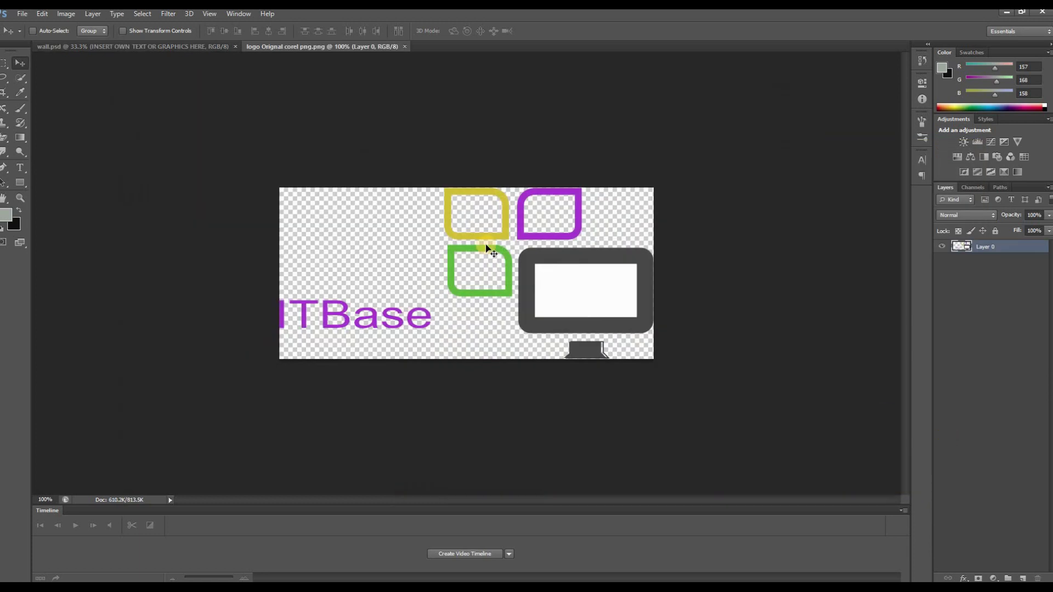
left_click(176, 46)
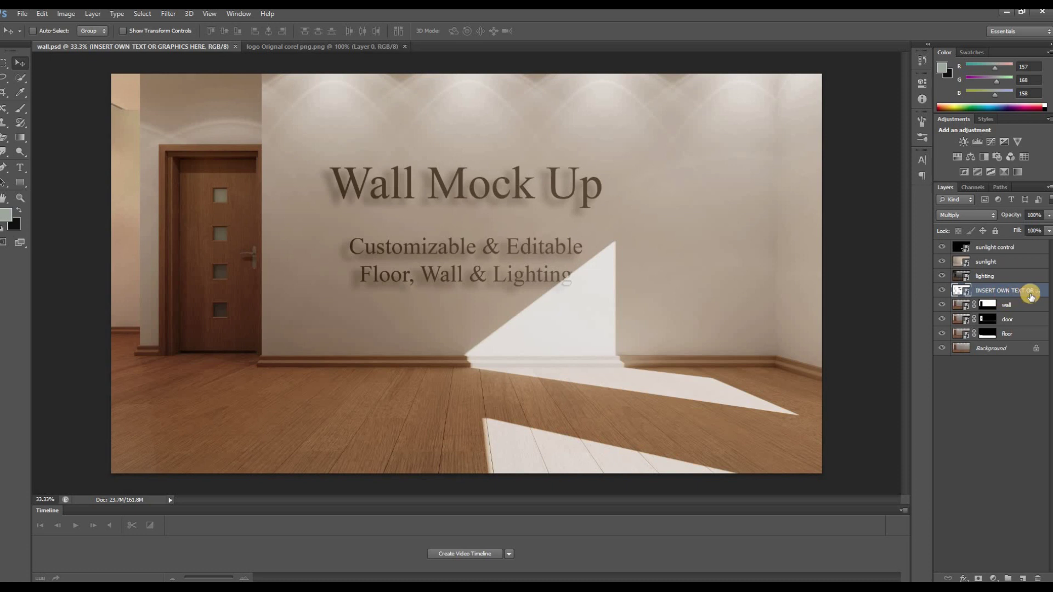
Open the Wall Mock Up smart object as Layer 1.psb and drag the ITBase logo in as Layer 2
double_click(966, 296)
left_click(527, 238)
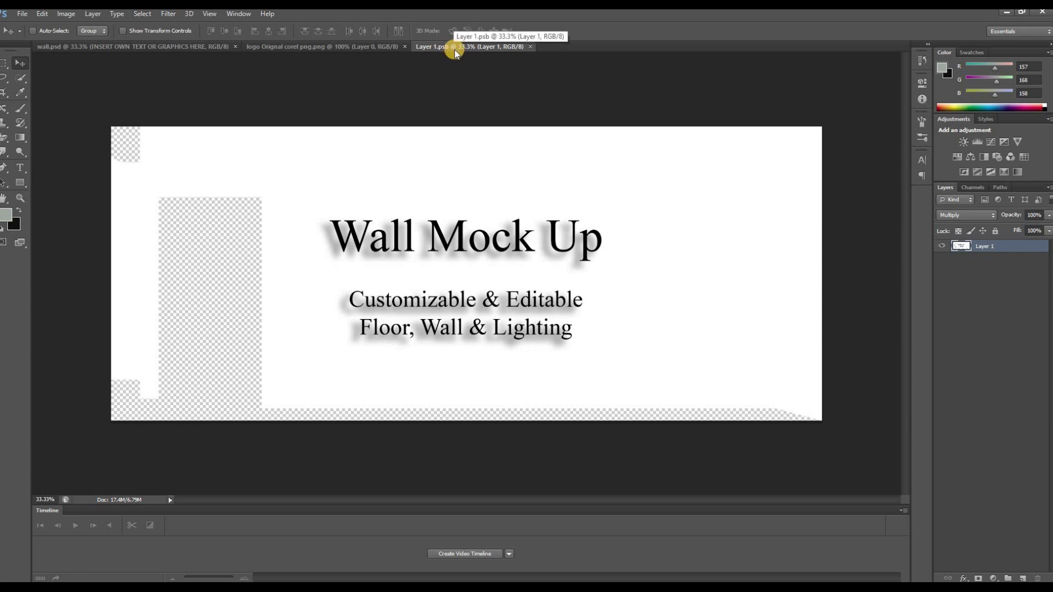
left_click(379, 47)
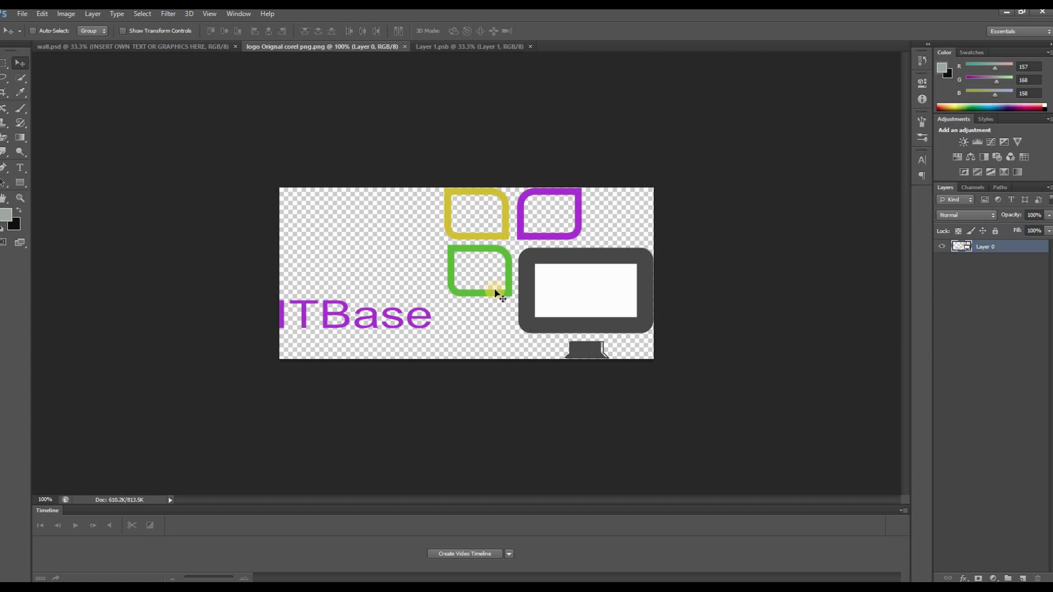
mouse_move(482, 292)
left_mouse_down()
mouse_move(484, 51)
mouse_move(488, 240)
left_mouse_up()
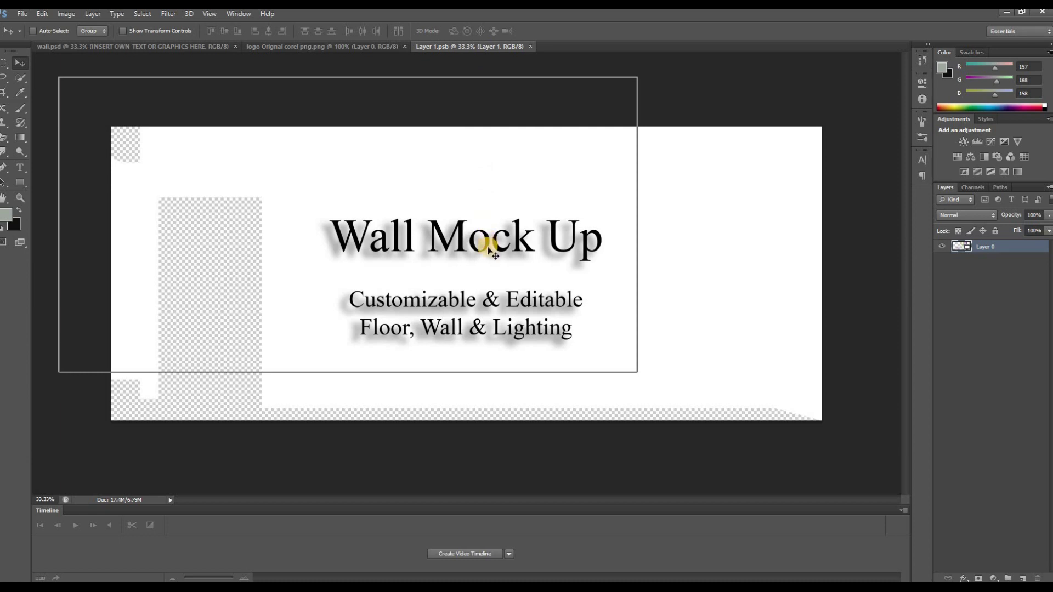
left_click_drag(488, 250, 487, 248)
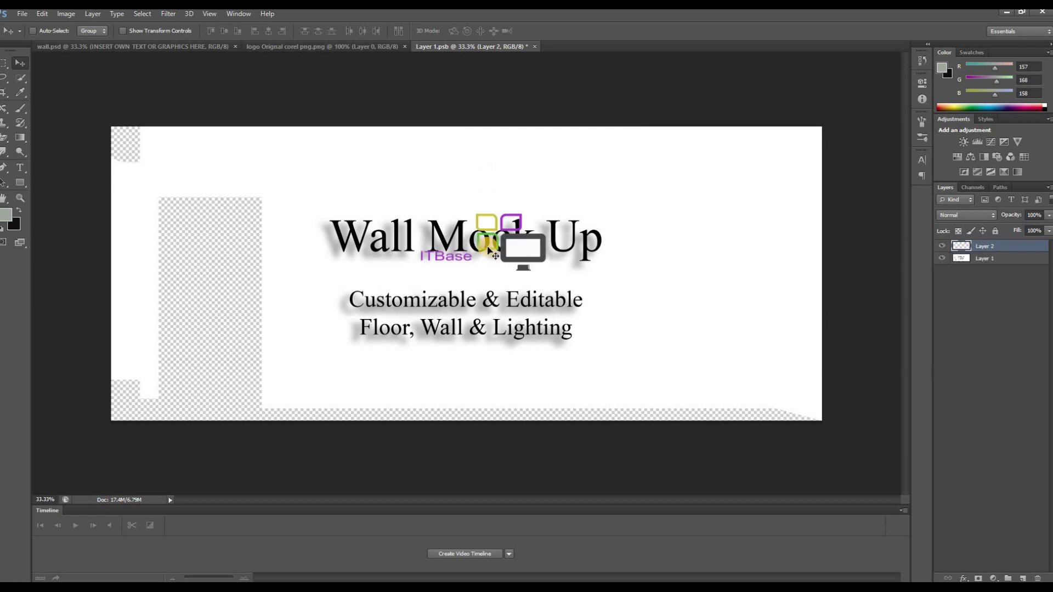
Enlarge the ITBase logo with transform handles and commit the resize
left_click(123, 31)
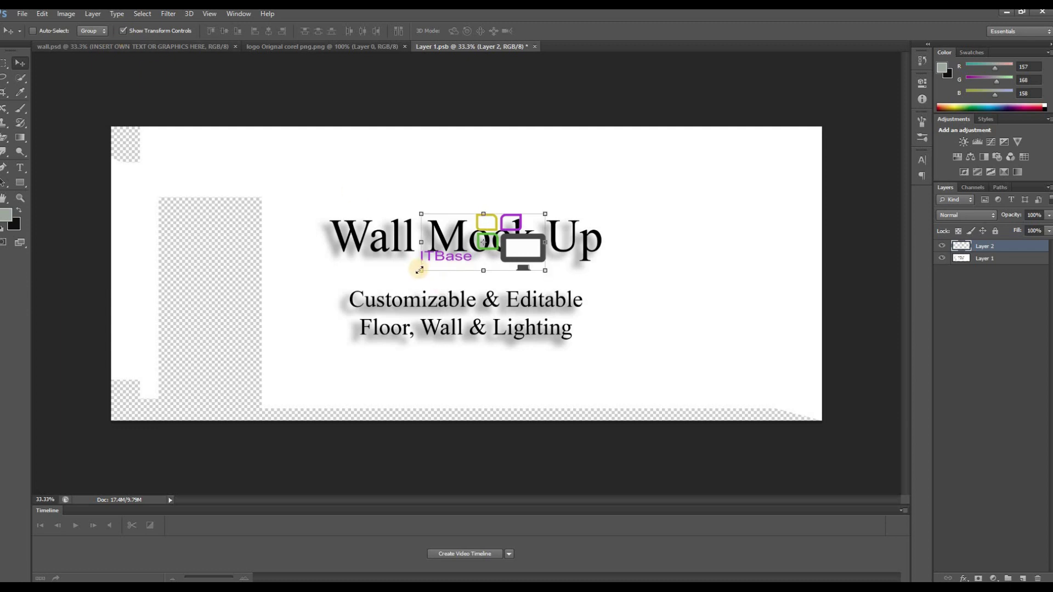
left_click_drag(411, 278, 330, 347)
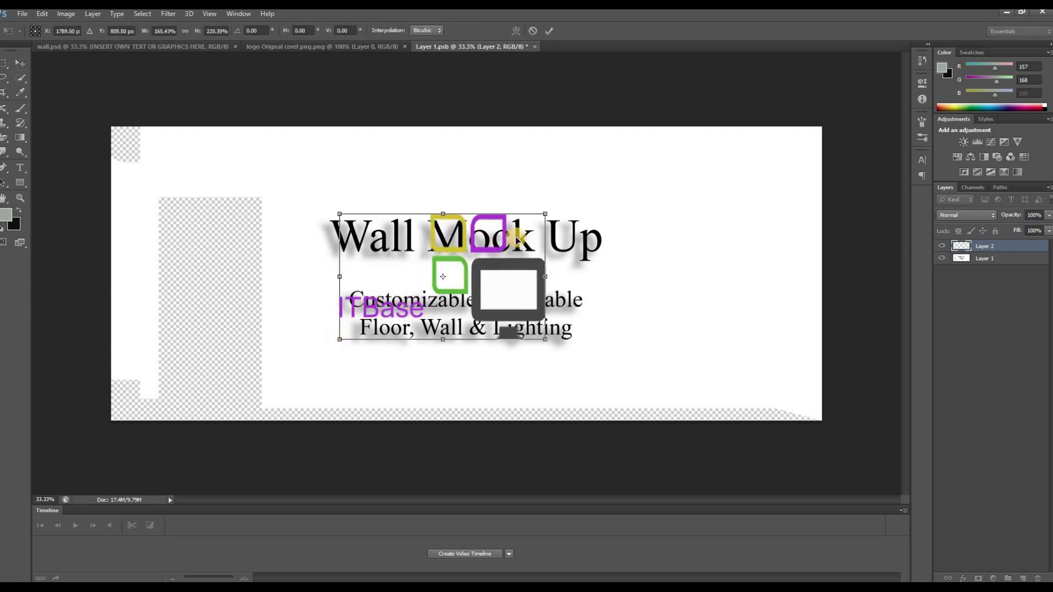
left_click_drag(546, 214, 615, 199)
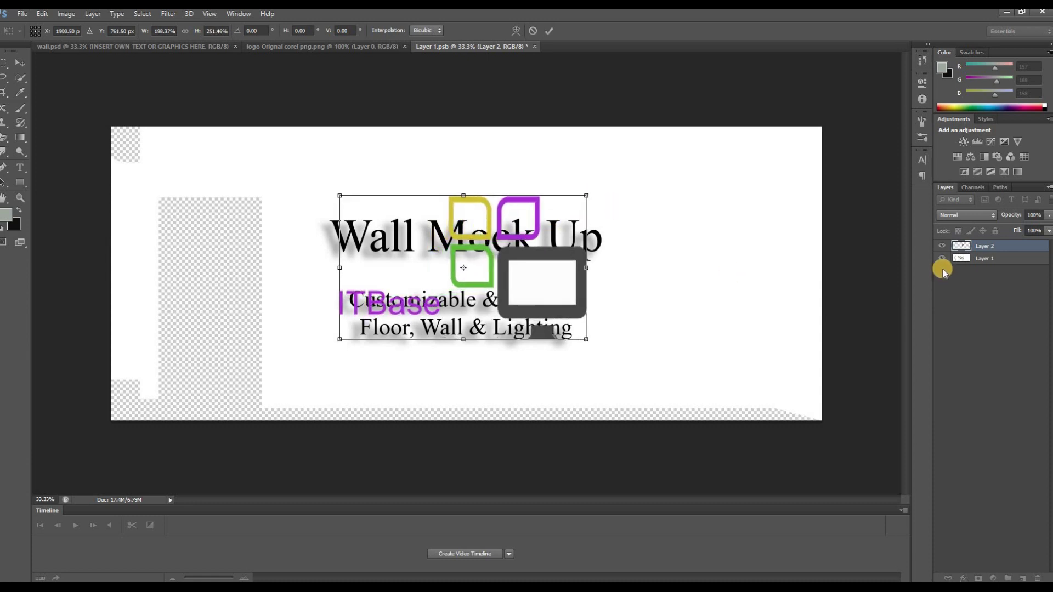
left_click(549, 32)
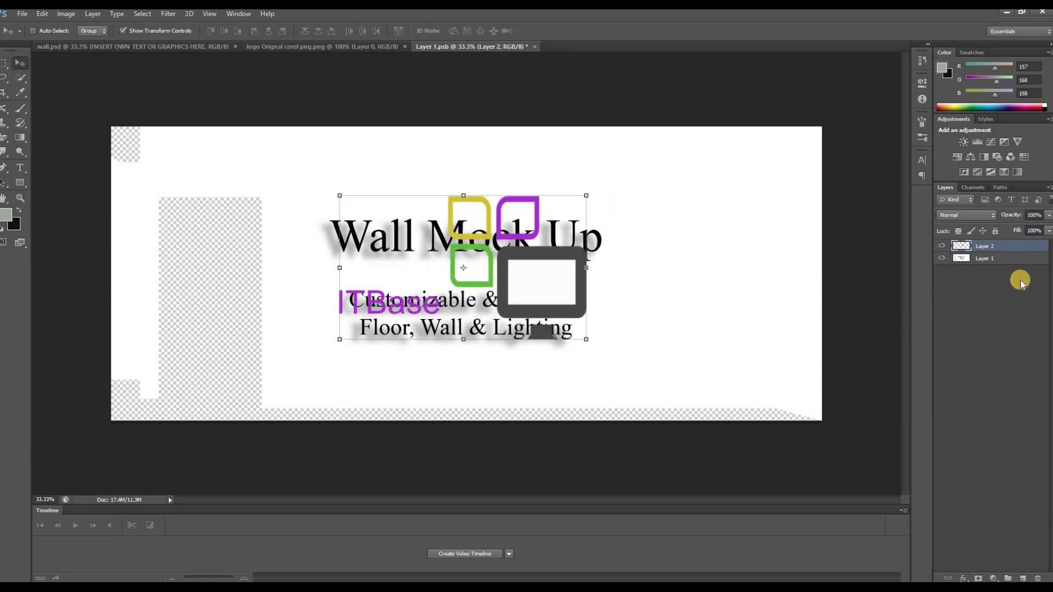
Hide the Wall Mock Up layer, save Layer 1.psb, and check the logo in wall.psd
left_click(943, 259)
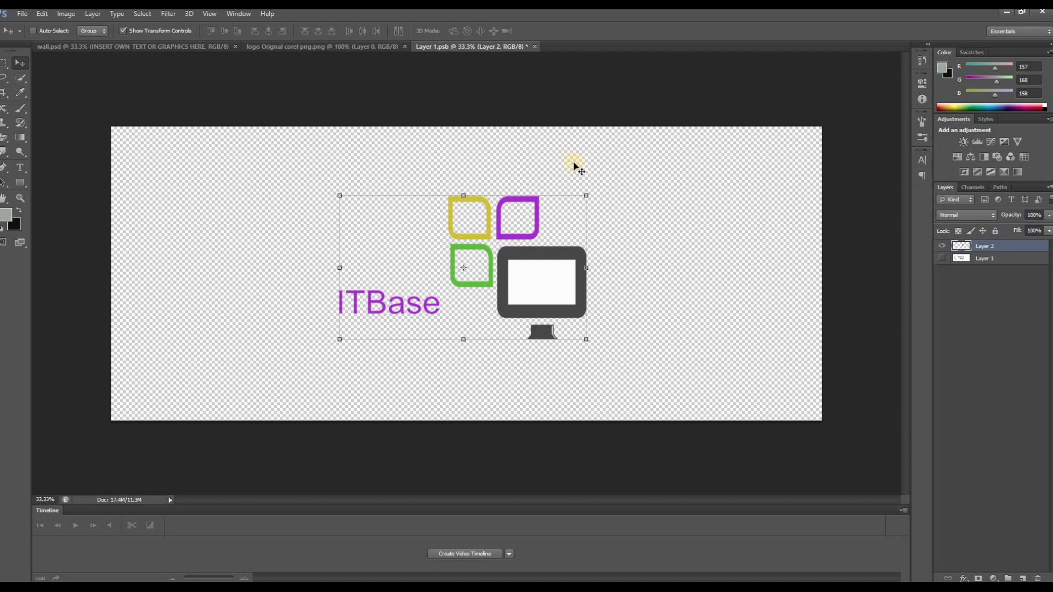
key("ctrl+s")
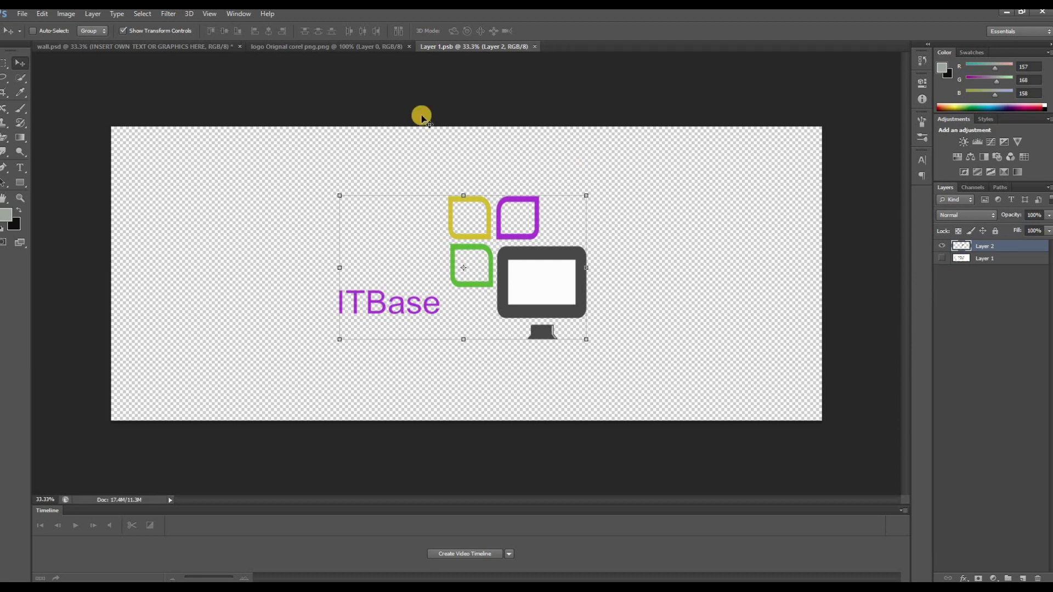
left_click(206, 46)
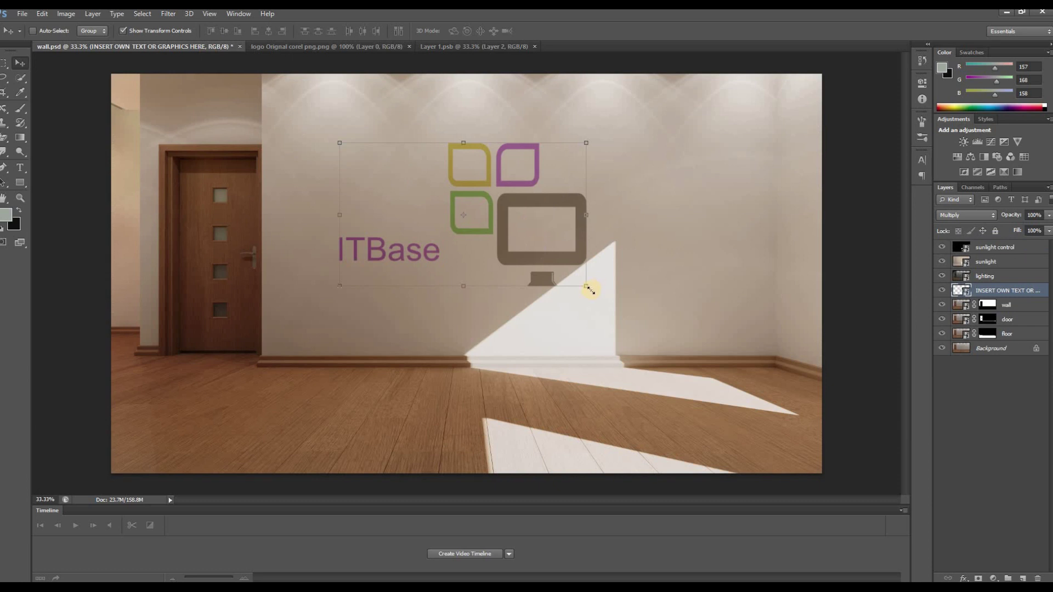
key("ctrl+t")
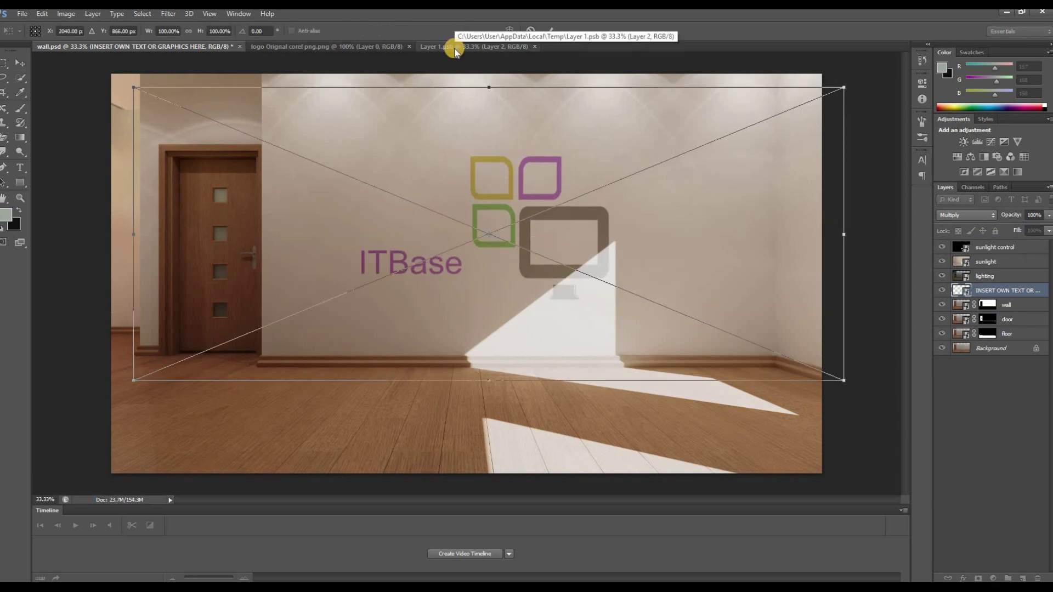
left_click(454, 48)
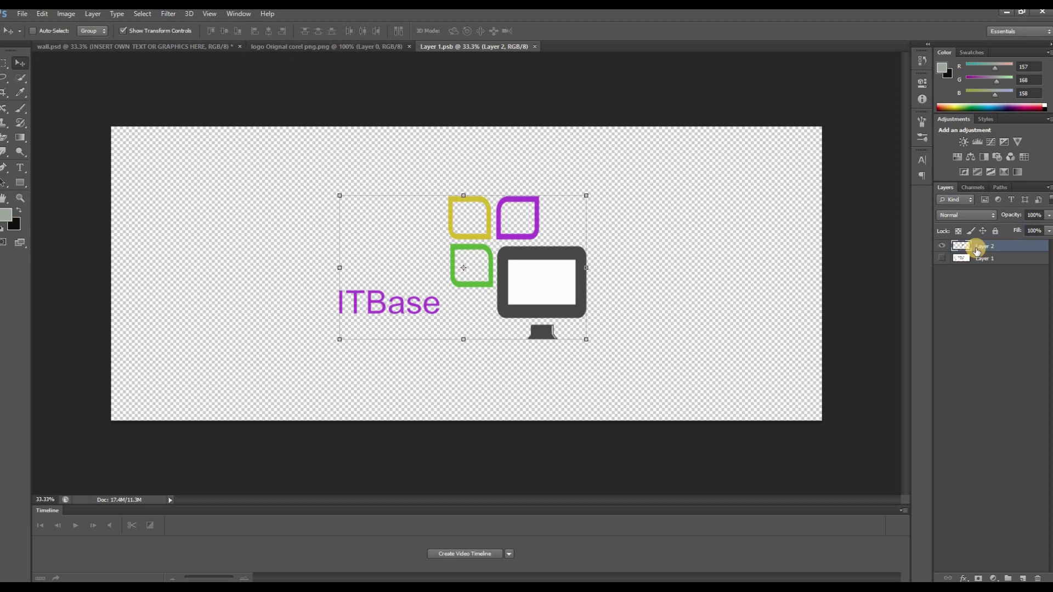
Add a Drop Shadow with increased distance to the logo layer and save Layer 1.psb
right_click(978, 247)
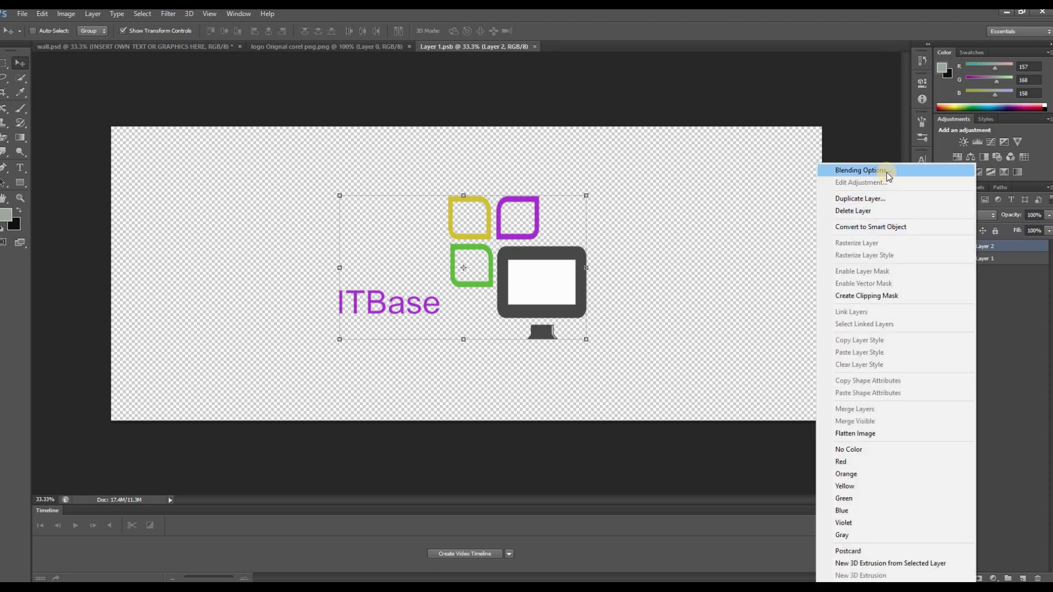
left_click(889, 176)
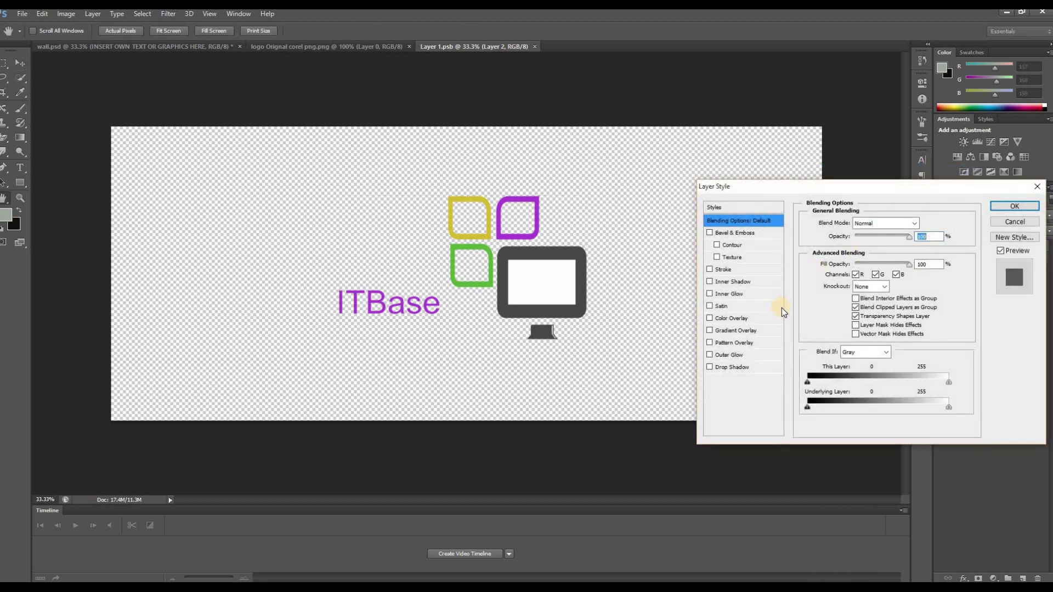
left_click(710, 367)
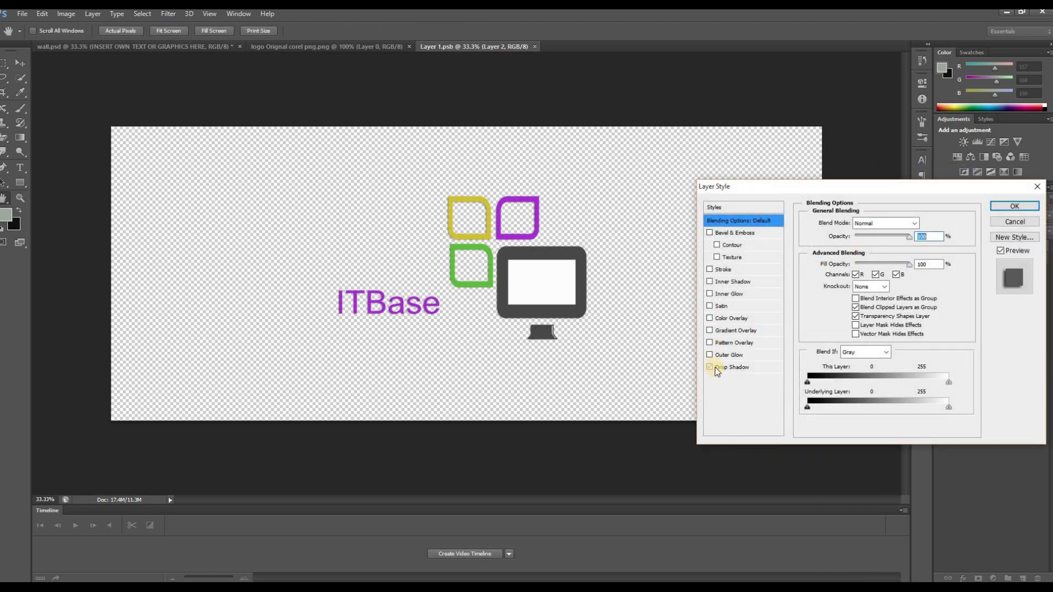
left_click(720, 366)
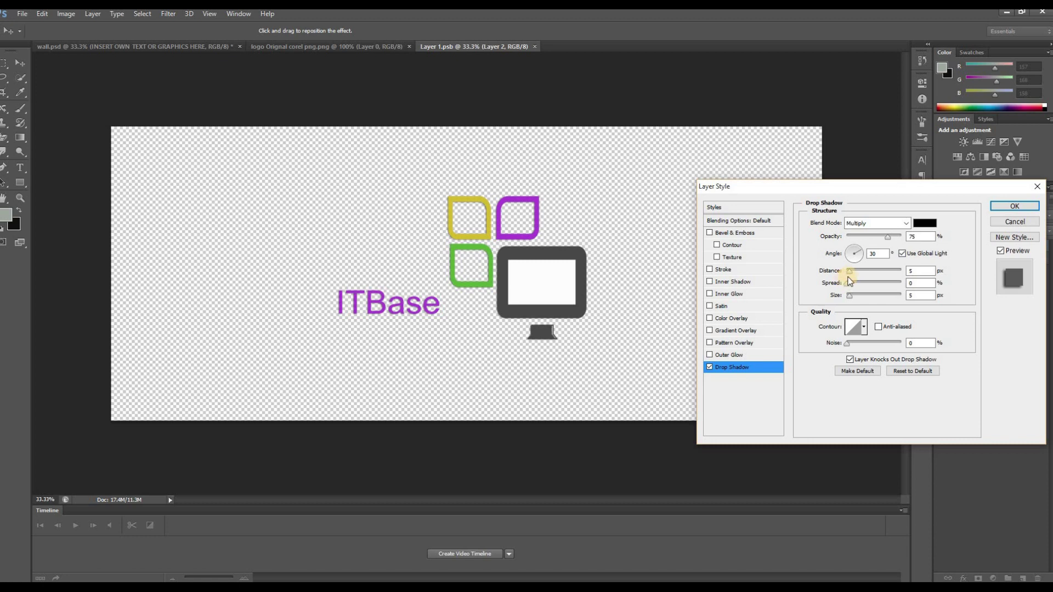
left_click_drag(850, 271, 860, 274)
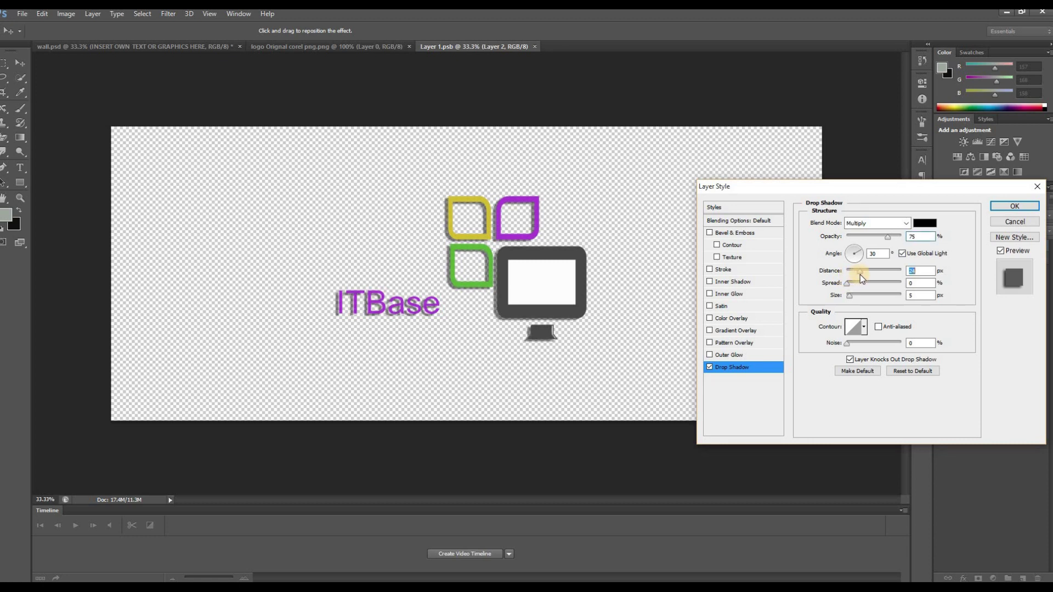
left_click(1015, 206)
key("ctrl+s")
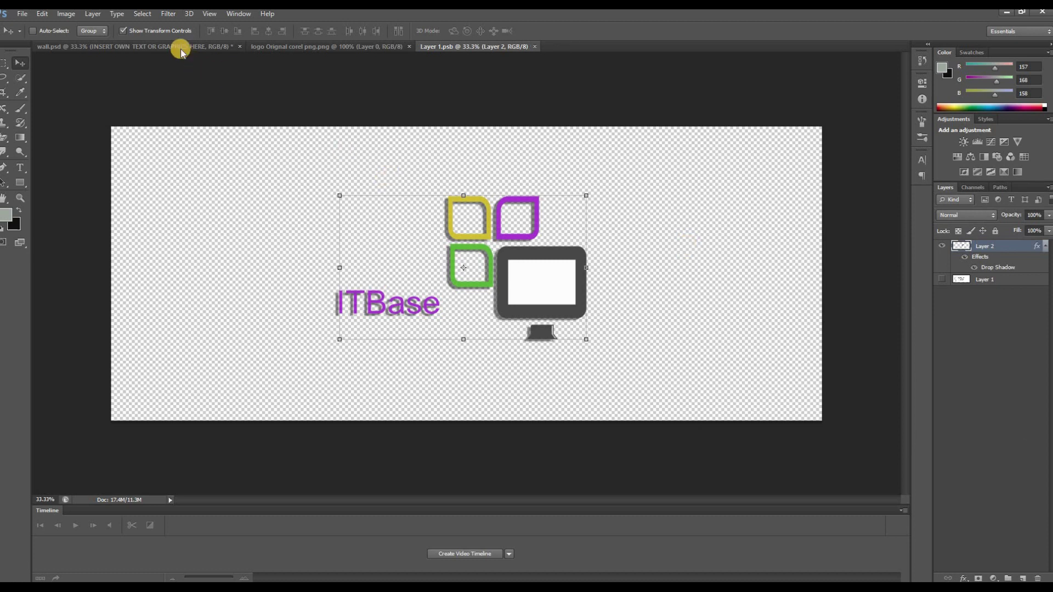
Give the wall.psd logo smart object an Outer Glow at 36% opacity with adjusted noise
left_click(180, 48)
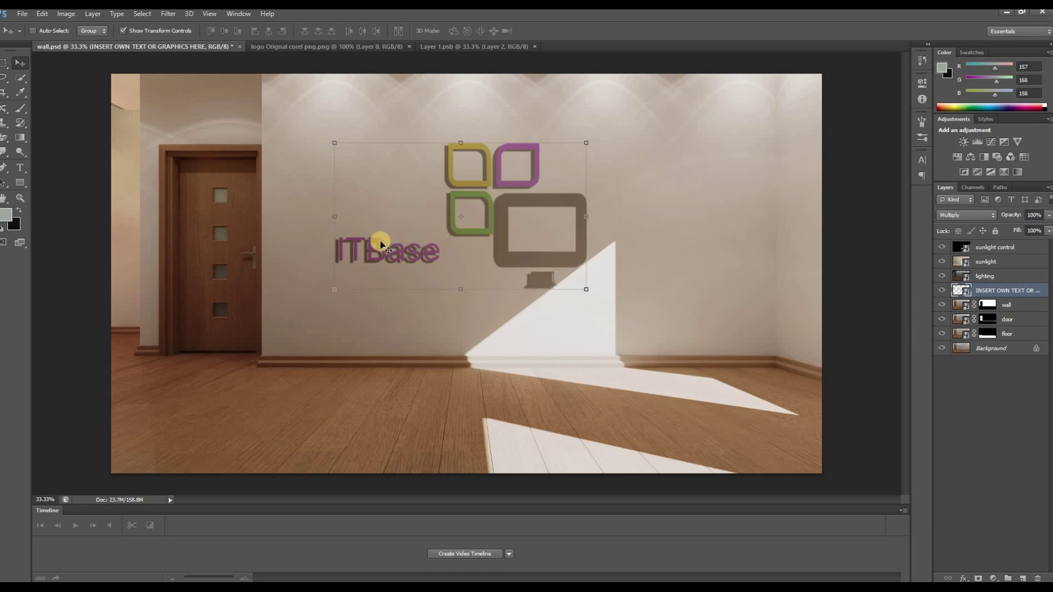
right_click(982, 291)
left_click(860, 162)
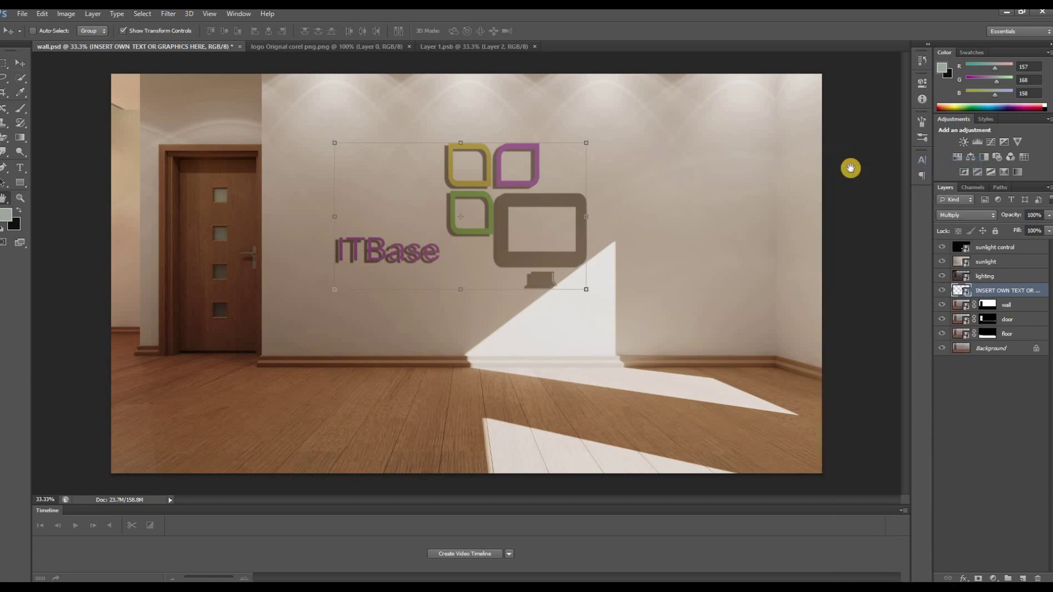
left_click(710, 356)
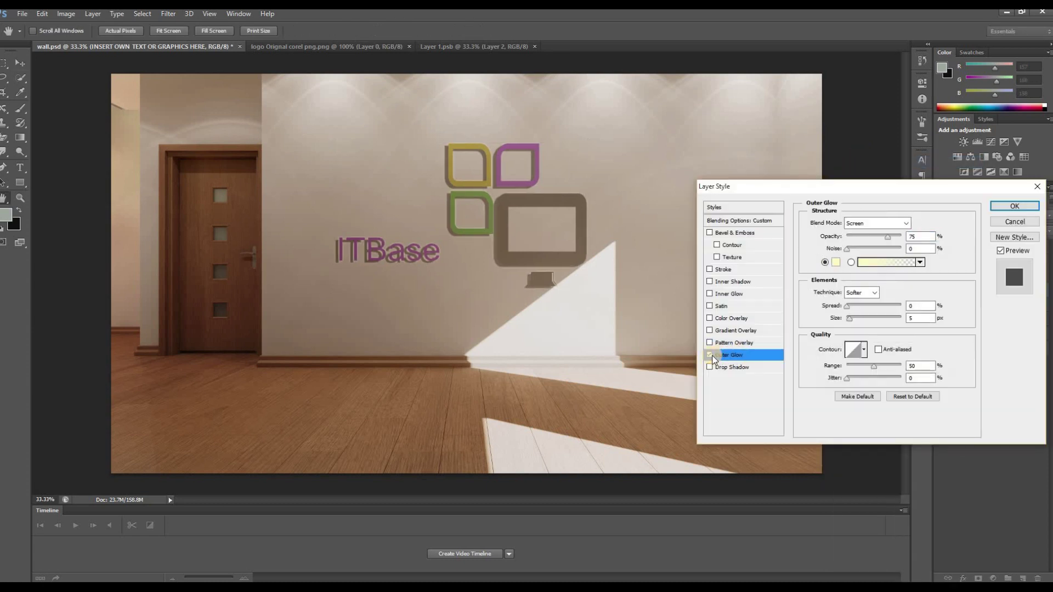
left_click_drag(887, 237, 866, 242)
left_click(867, 248)
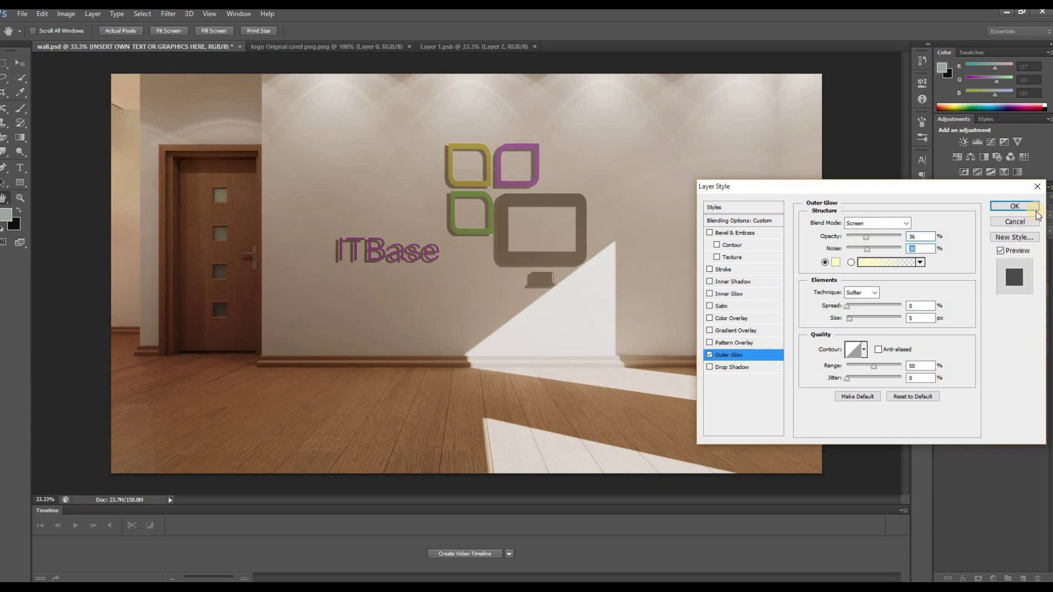
left_click(1014, 206)
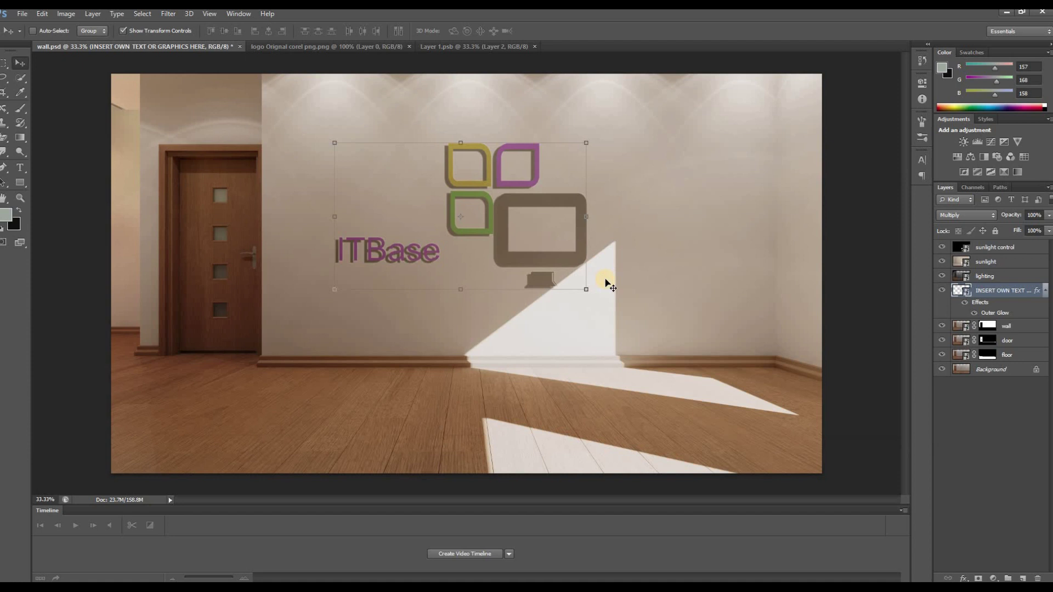
left_click(124, 31)
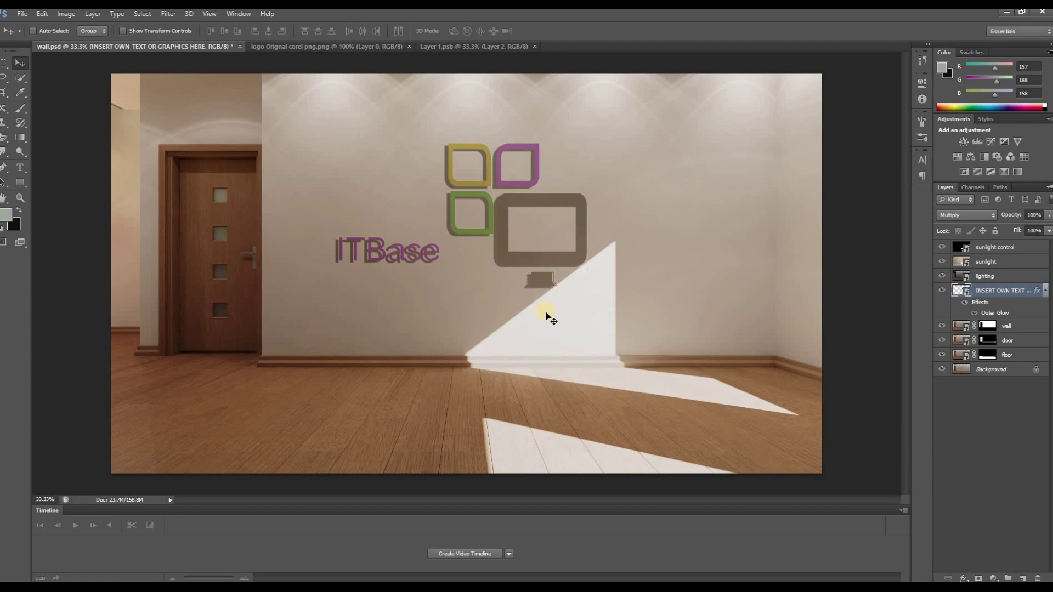